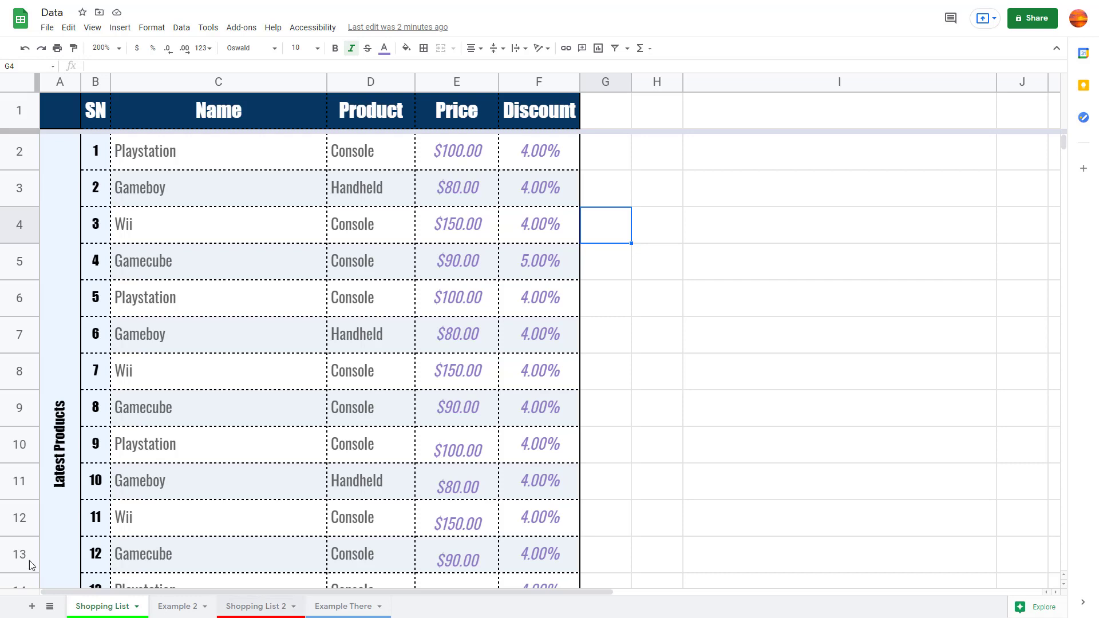
Step: Set the discount of the Gameboy numbered 10, in cell F11, to 5%
scroll(541, 355, down, 5)
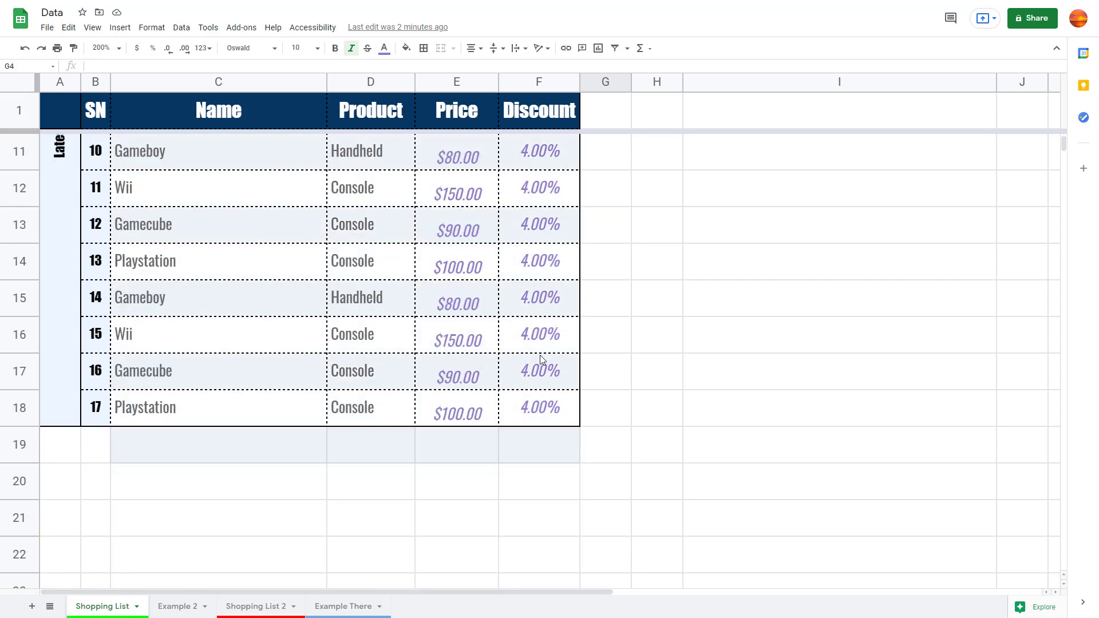
scroll(539, 337, up, 3)
click(539, 335)
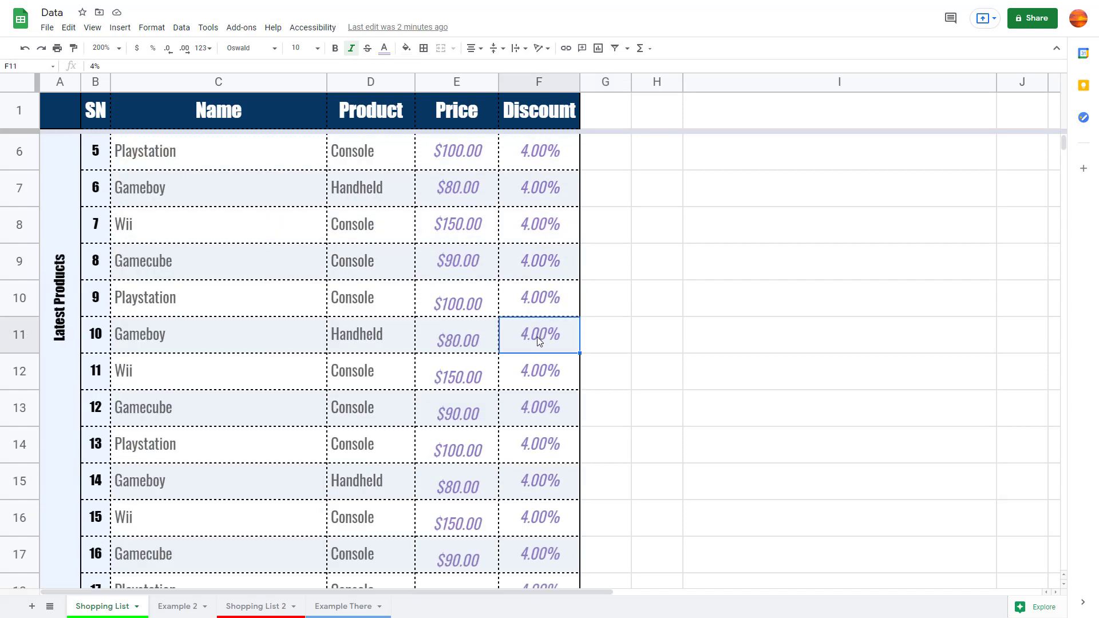
text(5)
click(703, 343)
scroll(533, 385, up, 2)
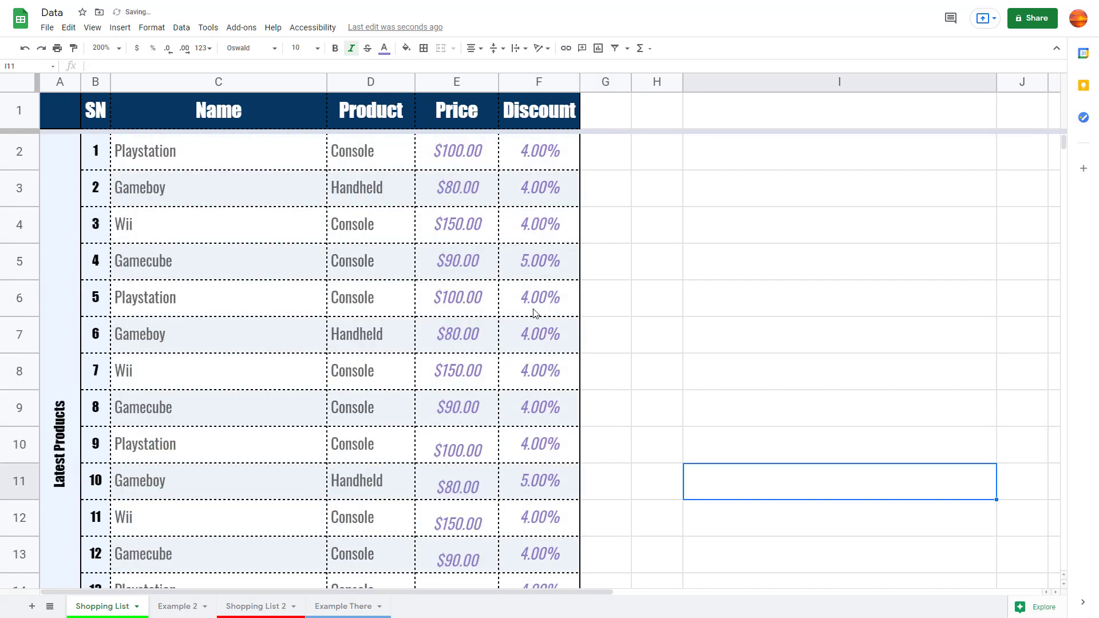
Step: Set the discount of the Gameboy numbered 14, in cell F15, to 5%
scroll(552, 413, down, 1)
scroll(549, 421, down, 3)
click(541, 372)
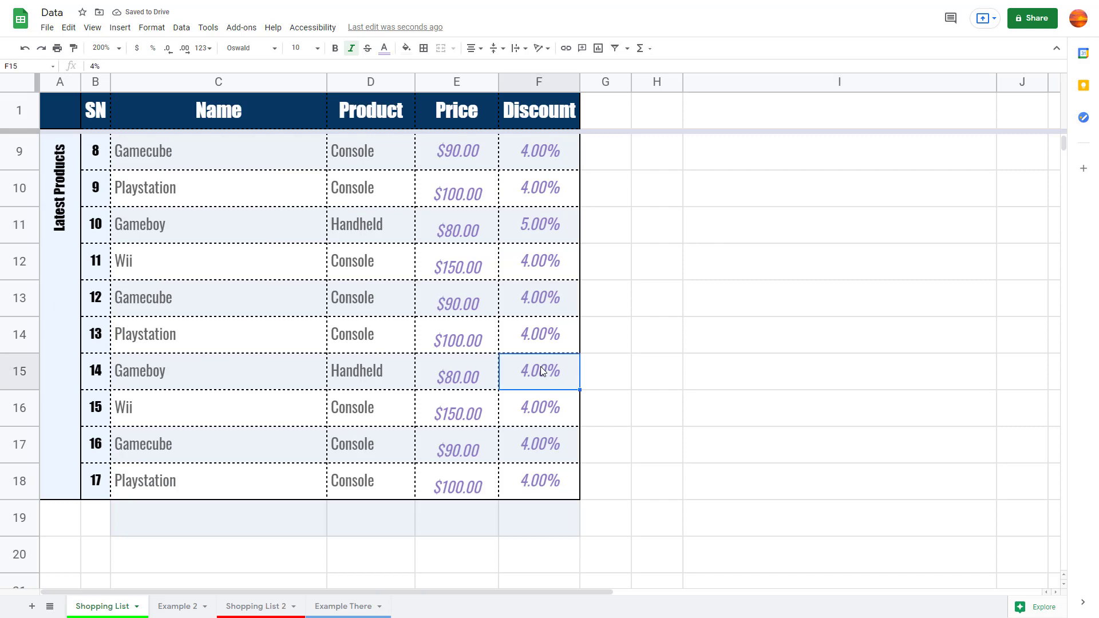
text(5)
click(646, 347)
scroll(646, 348, up, 1)
scroll(590, 312, up, 3)
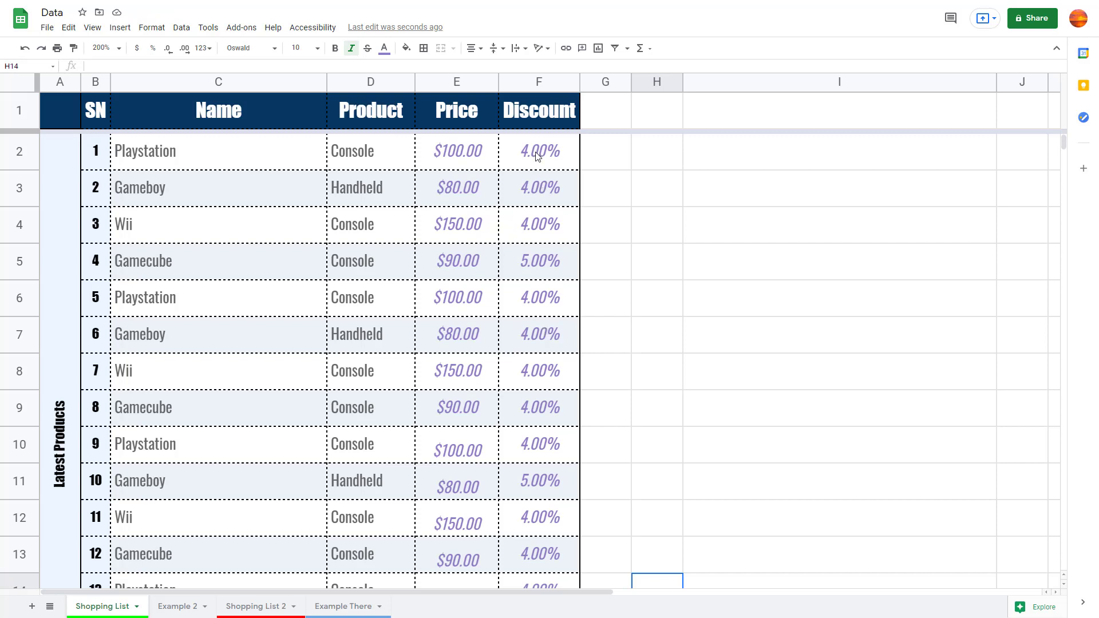
Step: Start a conditional formatting rule for the discount values in F2:F18
drag(536, 155, 556, 190)
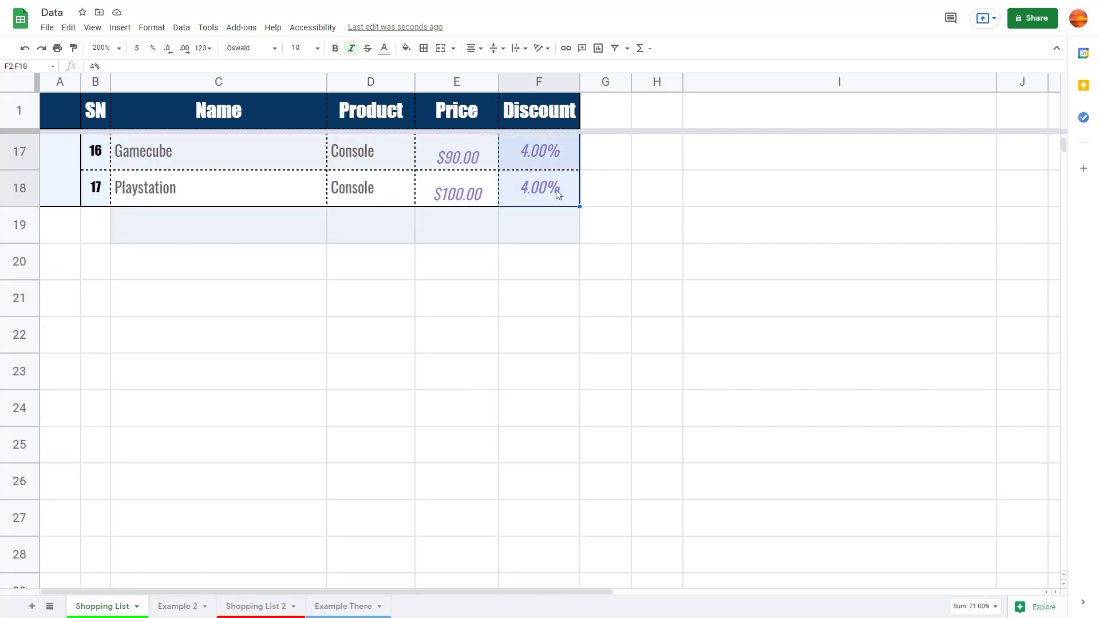
scroll(699, 294, up, 10)
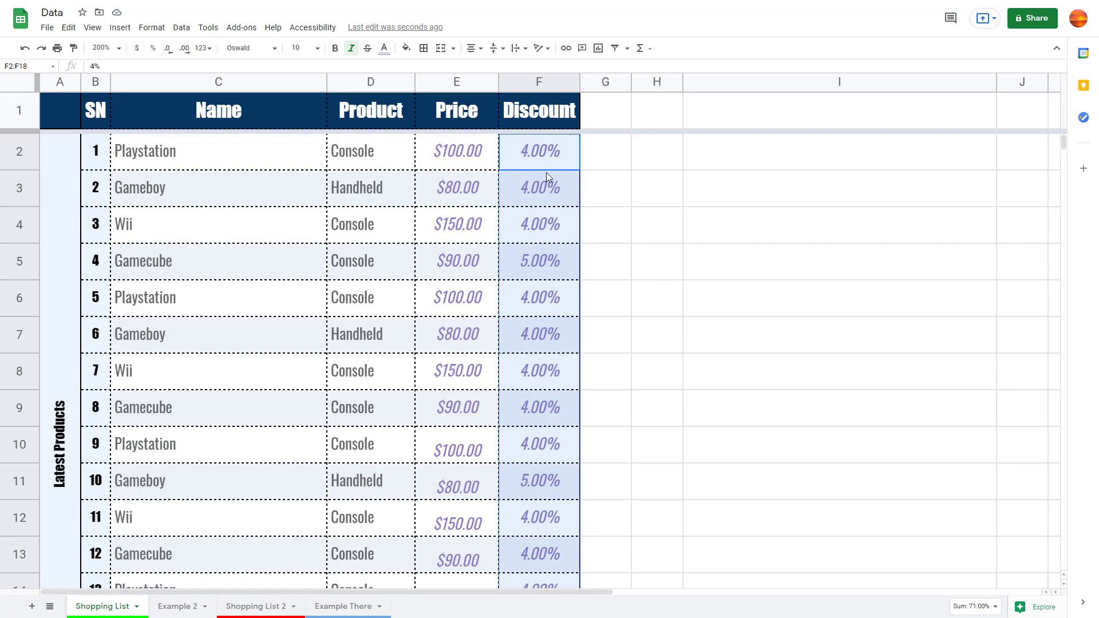
right_click(548, 185)
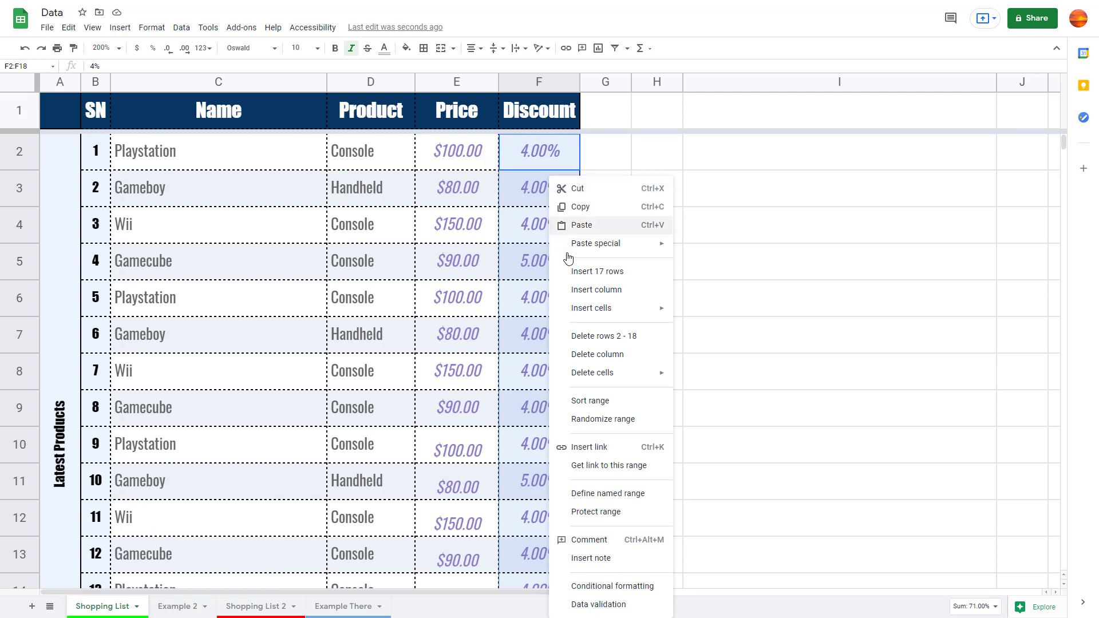
click(601, 591)
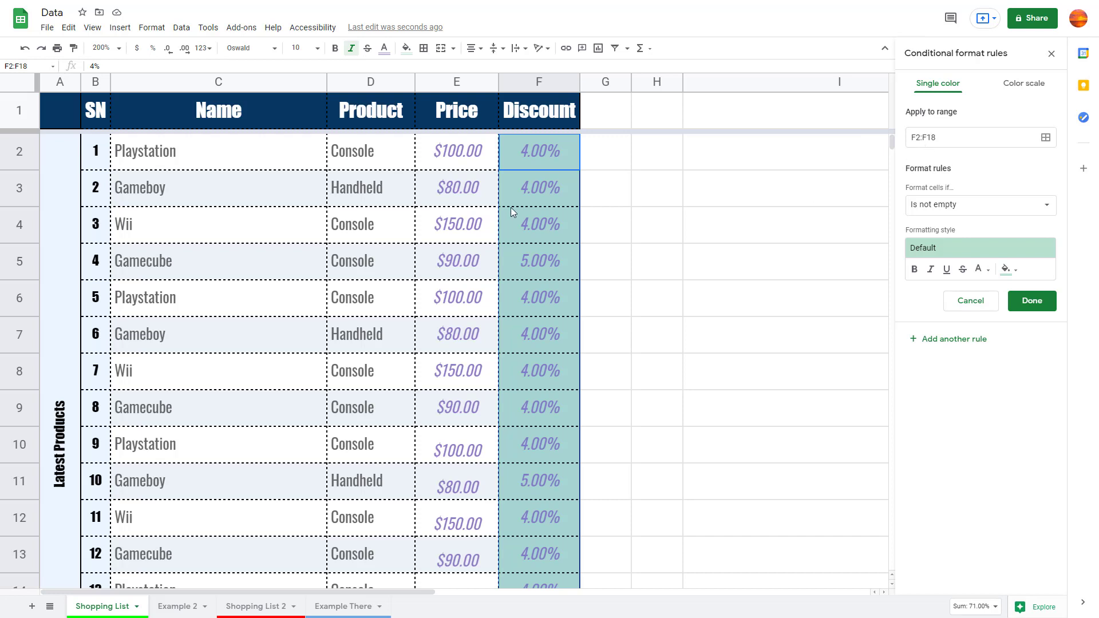
scroll(546, 199, down, 10)
scroll(727, 275, up, 10)
Step: Set the rule's condition to Greater than 4% and check which discount cells it highlights
click(972, 211)
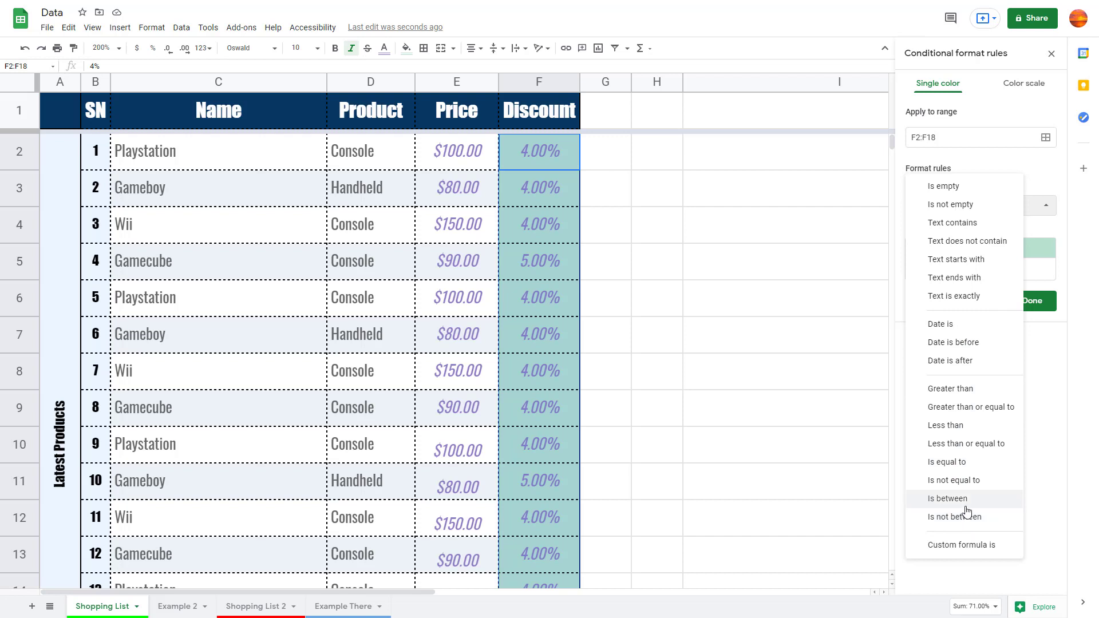
click(975, 223)
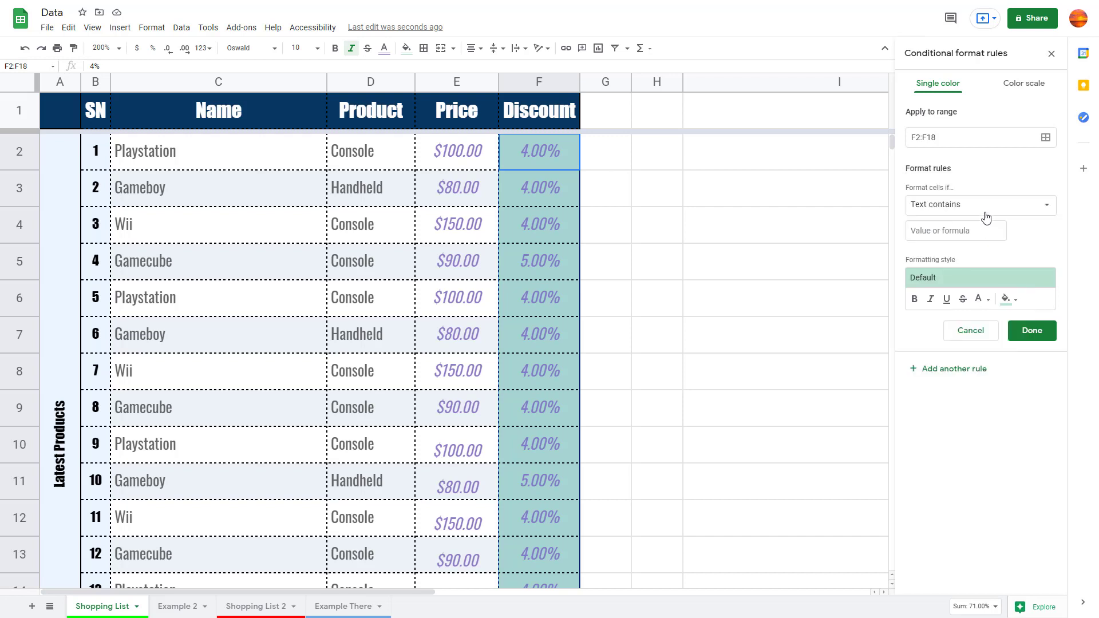
click(984, 213)
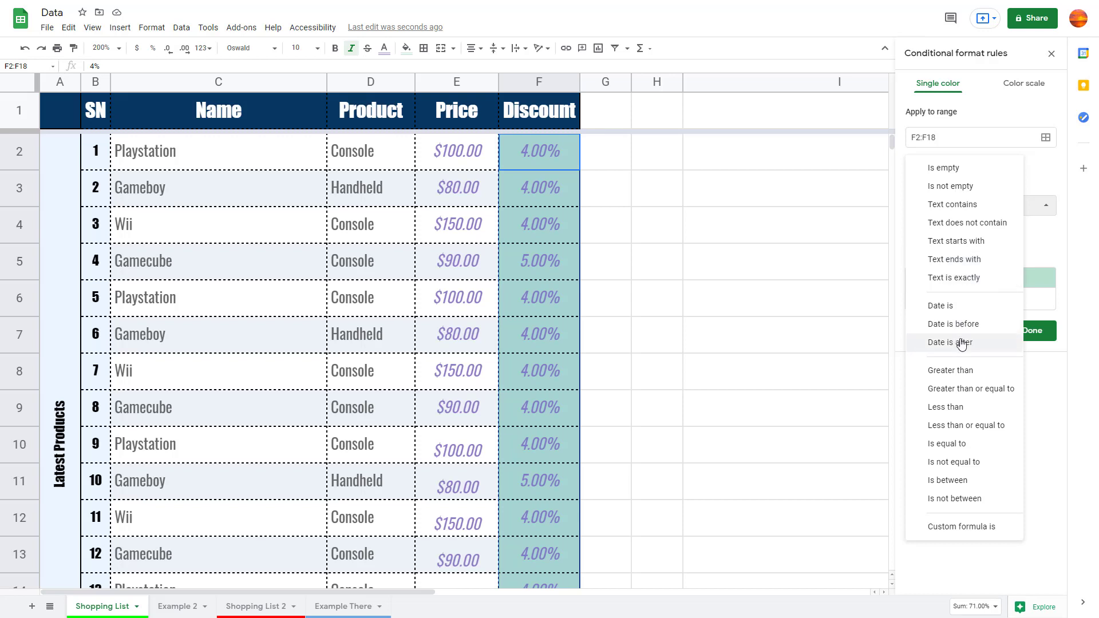
click(963, 379)
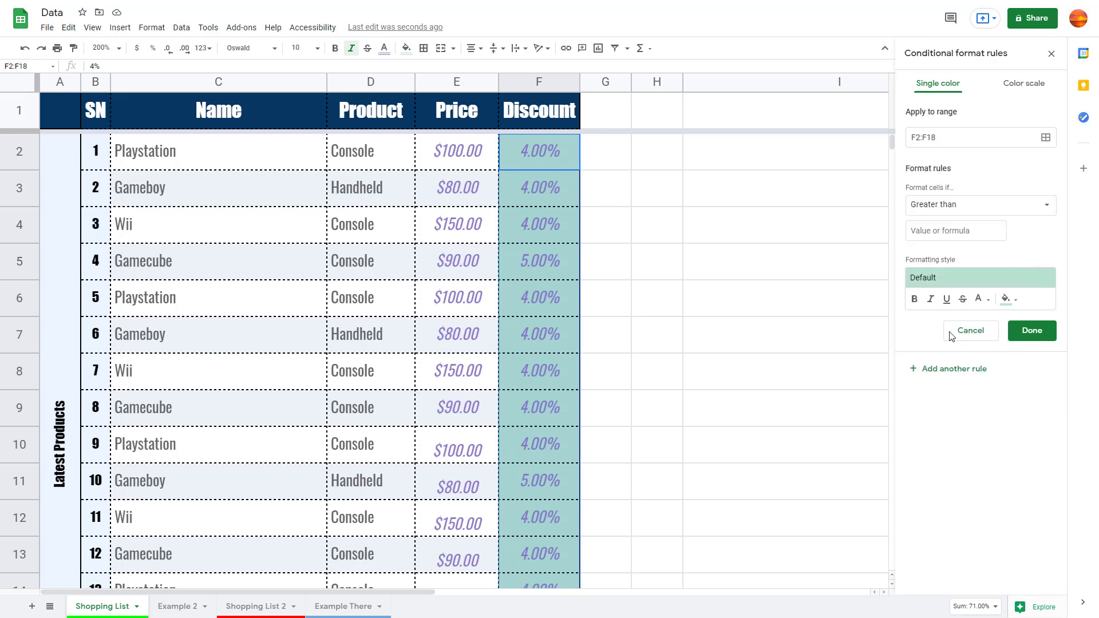
click(952, 229)
text(4)
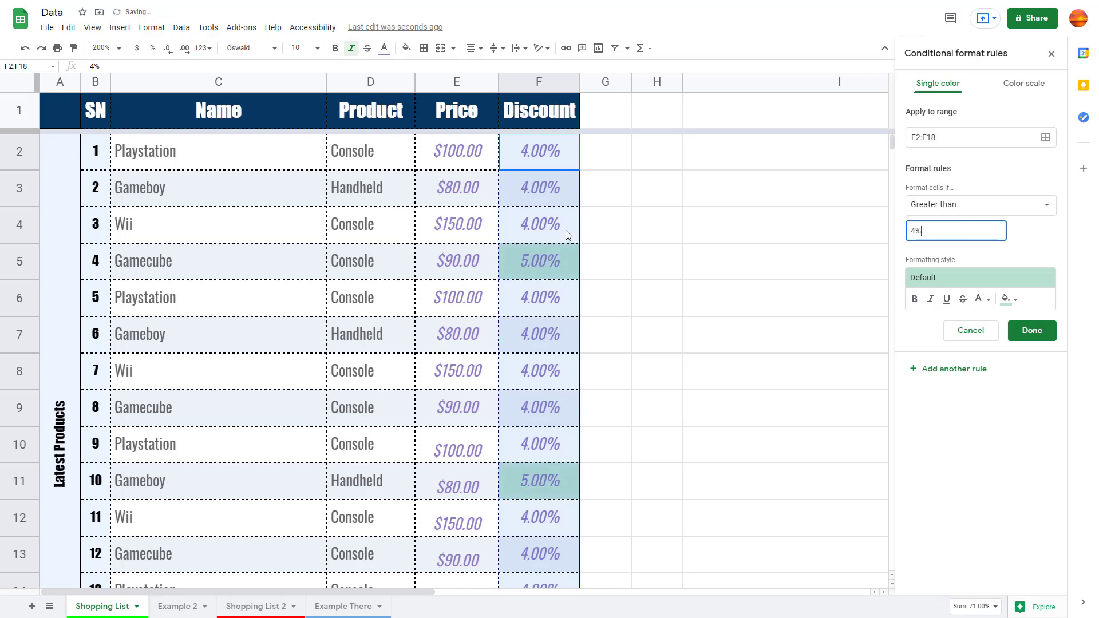
click(552, 254)
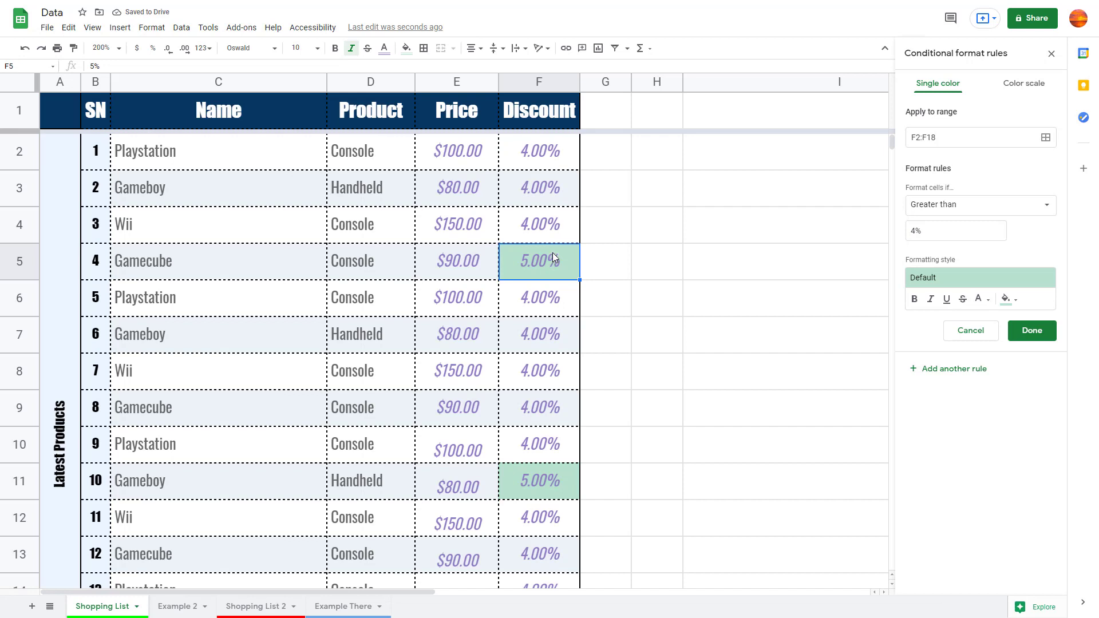
scroll(552, 255, down, 3)
scroll(552, 255, up, 3)
scroll(531, 415, down, 5)
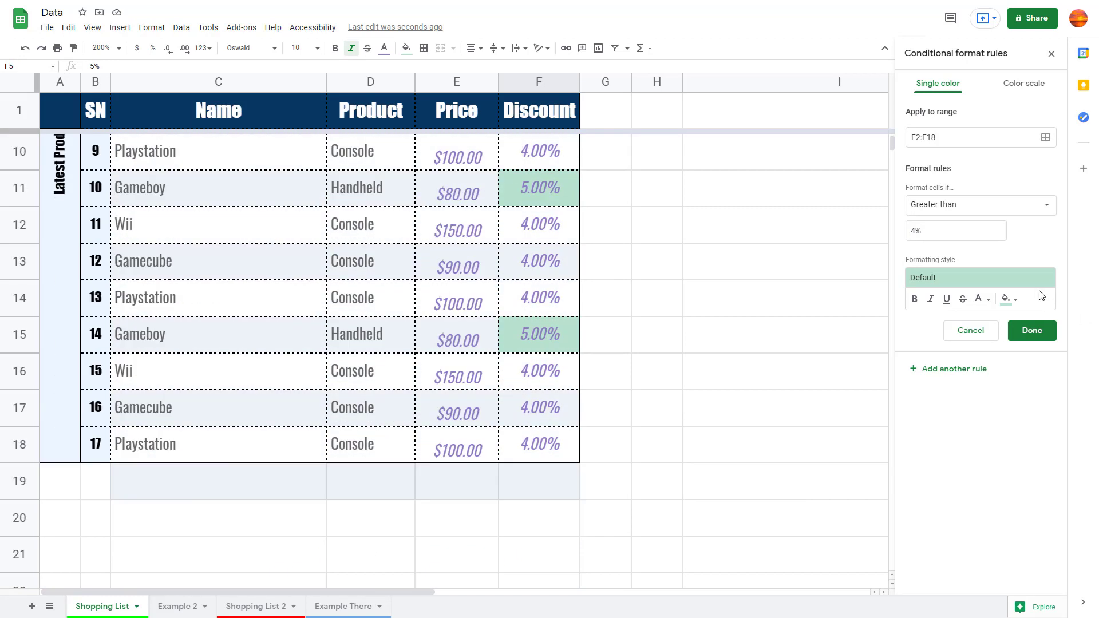
Step: Give the greater-than-4% rule a yellow fill with bold, italic, underlined text and save the rule
click(1014, 307)
click(929, 356)
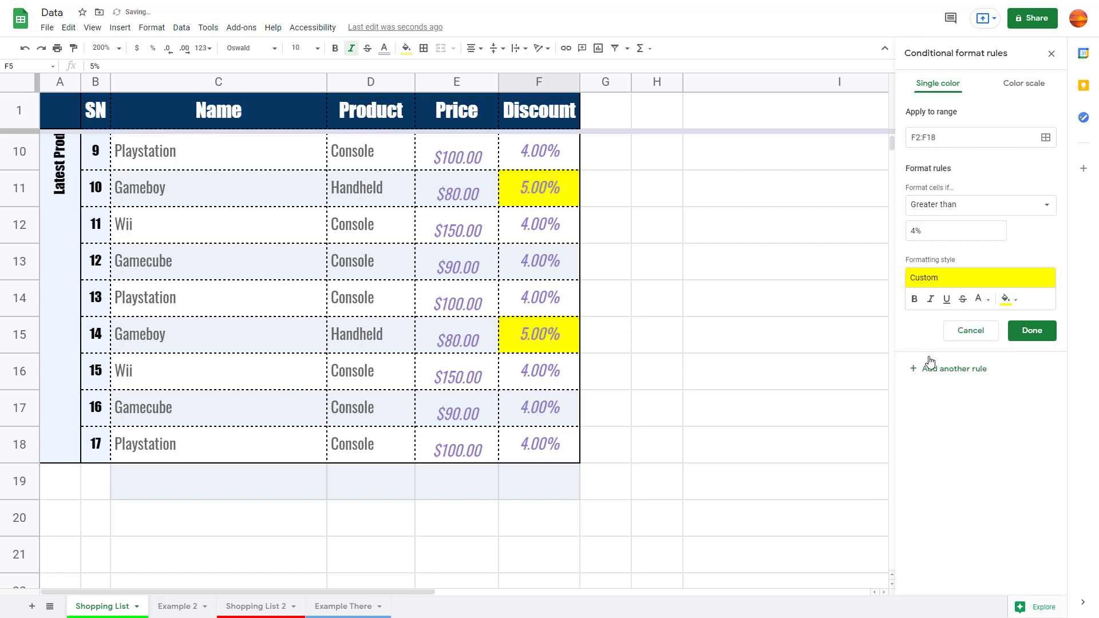
click(914, 299)
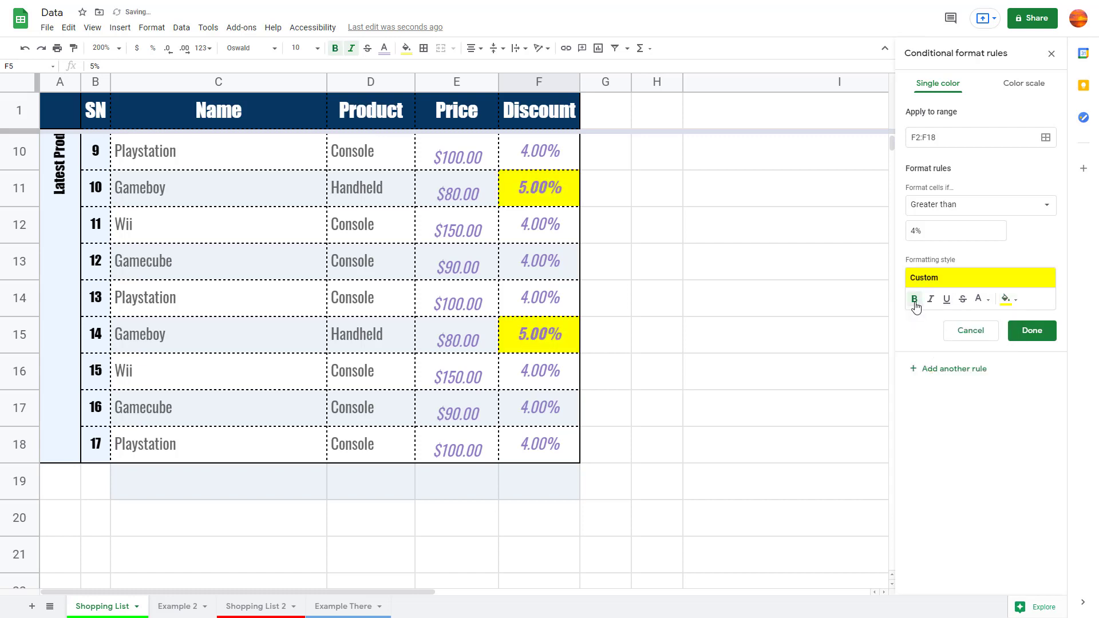
click(933, 303)
click(947, 300)
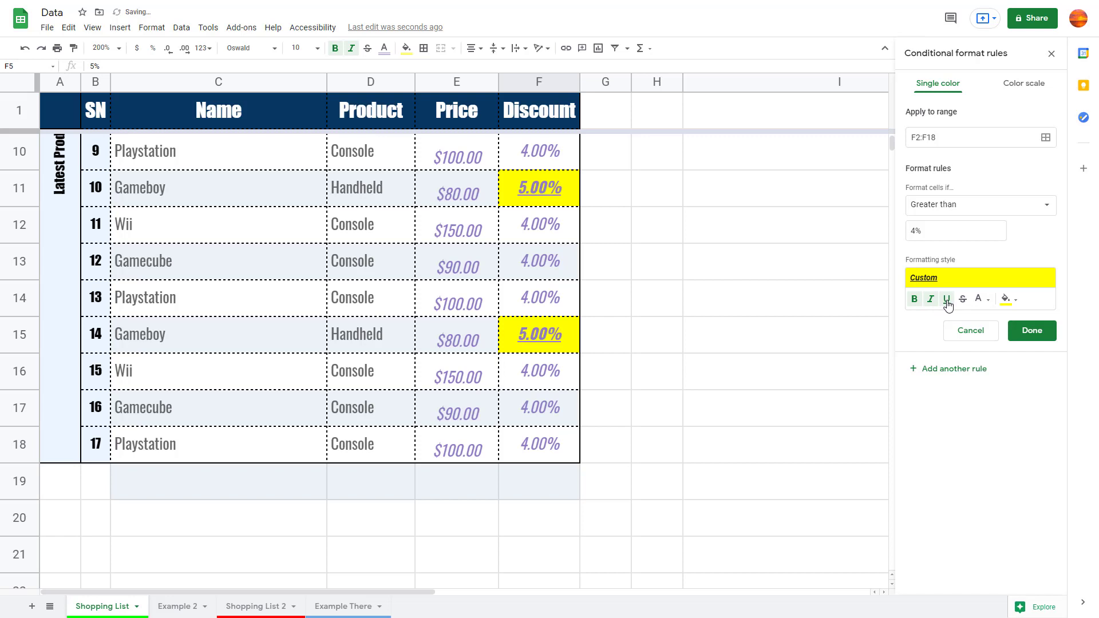
click(1029, 332)
click(787, 341)
Step: Set the discount in cell F7 to 6% to test the formatting rule
scroll(792, 353, up, 5)
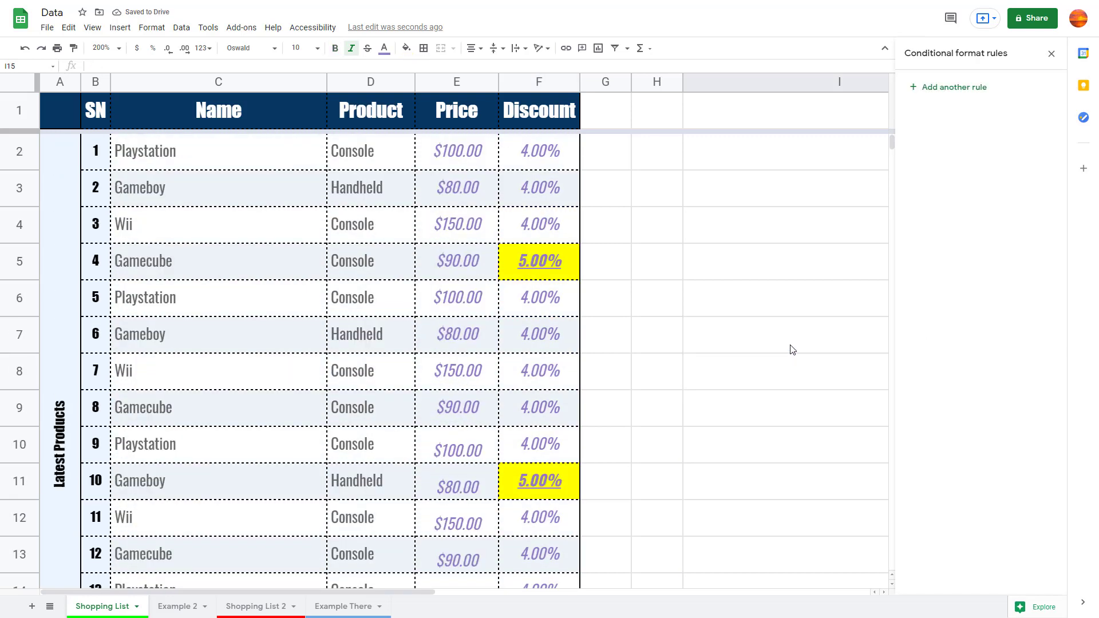
click(559, 338)
text(6)
key(Return)
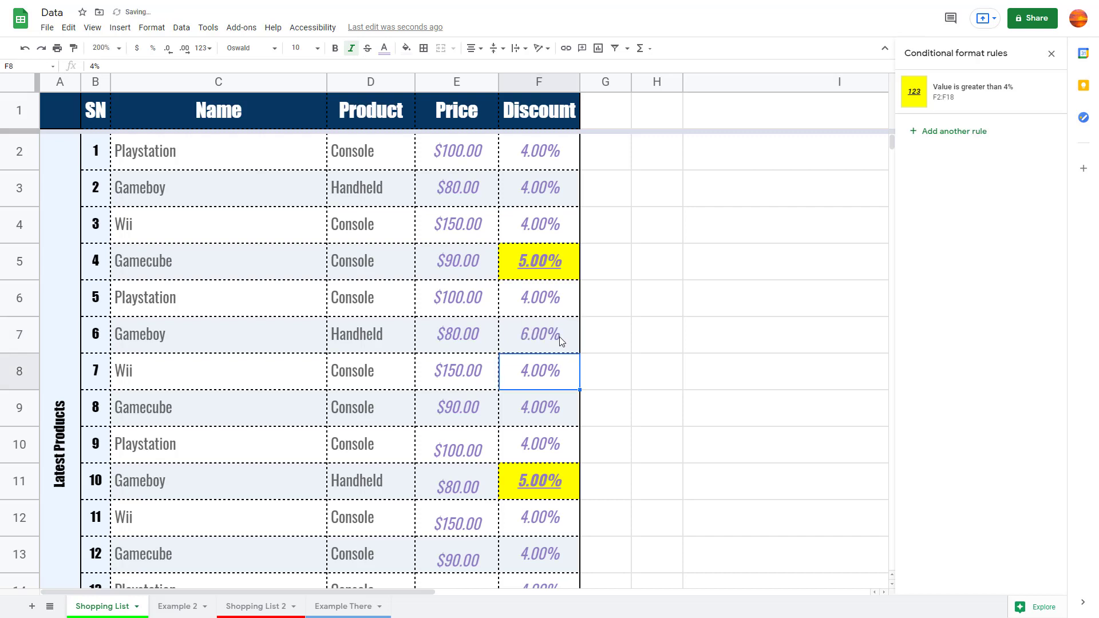
Step: Set the discount in cell F7 to 3%
click(558, 337)
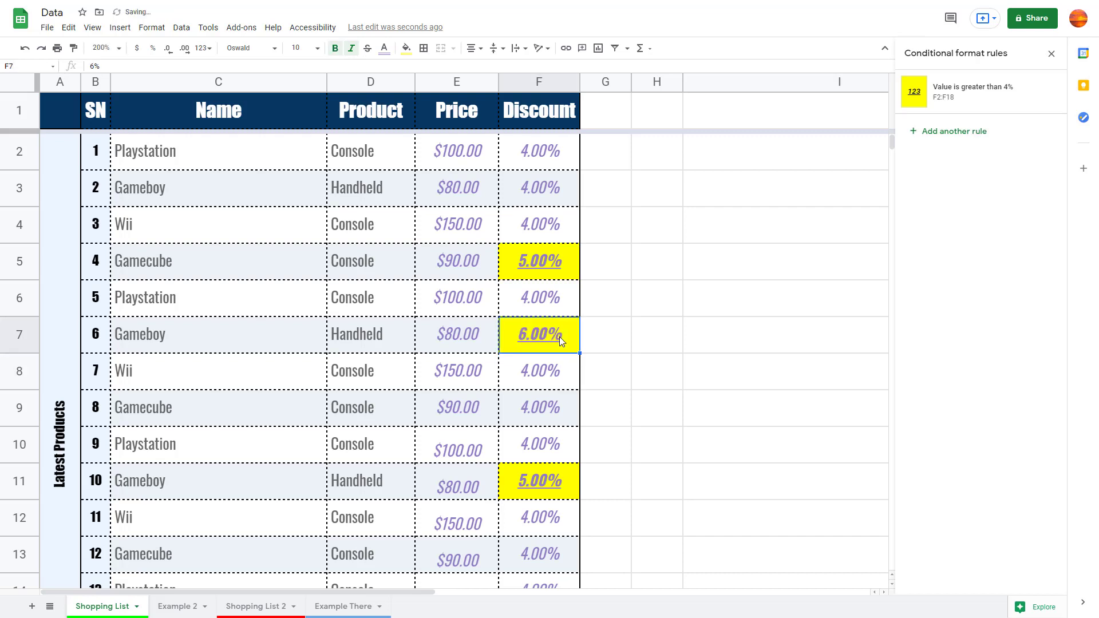
text(3)
key(Return)
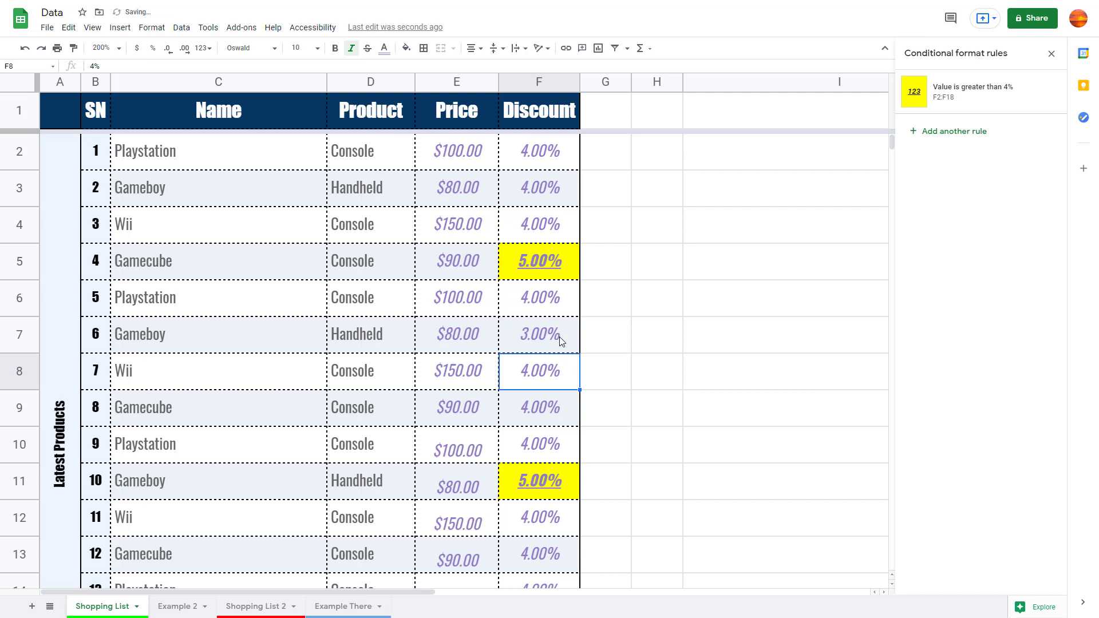
Step: Set the discount of the Gamecube numbered 12, in cell F13, to 7%
scroll(559, 336, down, 5)
click(564, 308)
text(7)
key(Return)
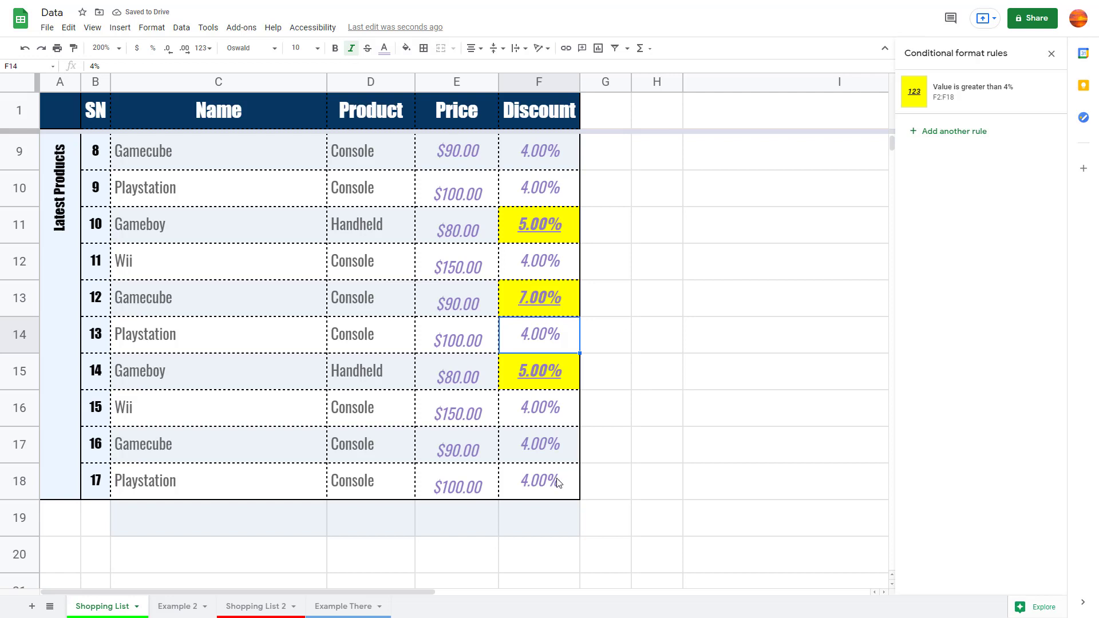
Step: Add another conditional formatting rule to F2:F18 with the condition Greater than 10%
drag(559, 484, 540, 150)
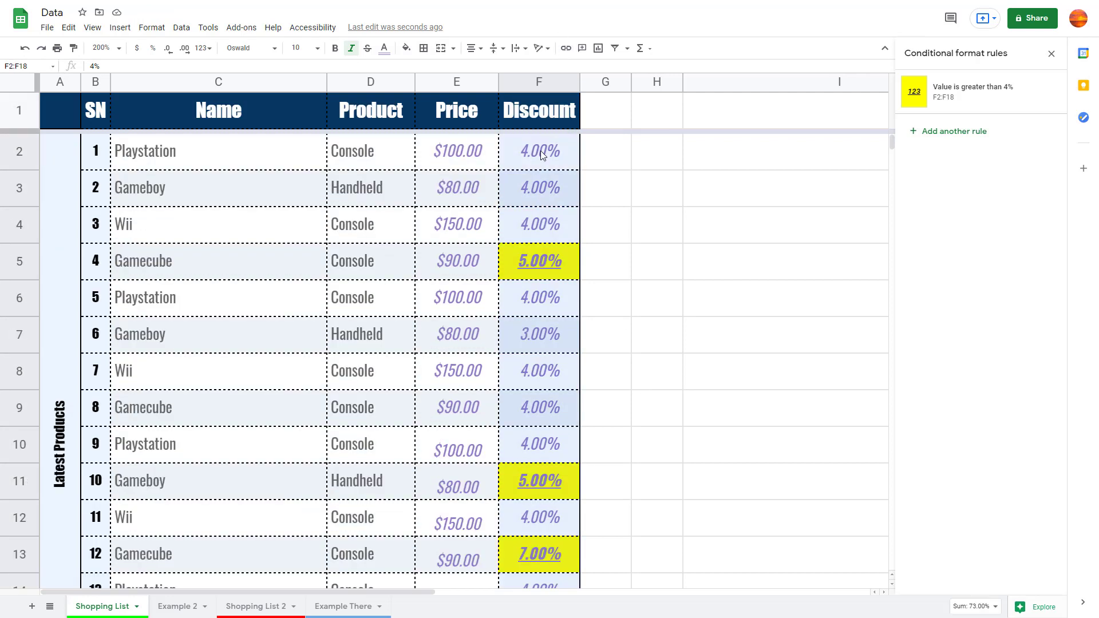
right_click(541, 151)
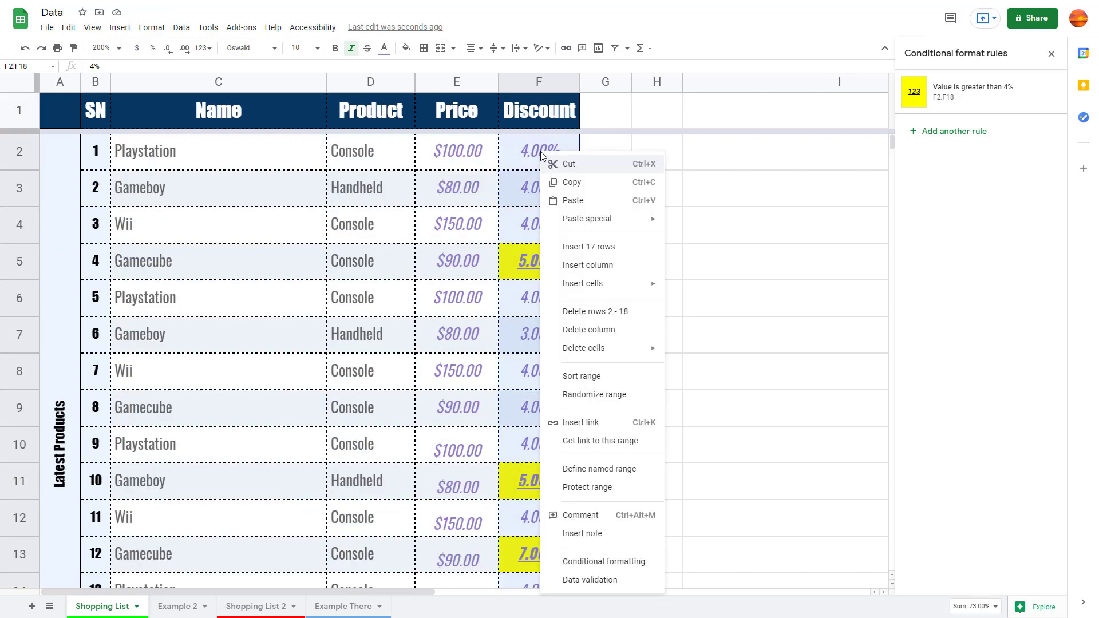
click(610, 563)
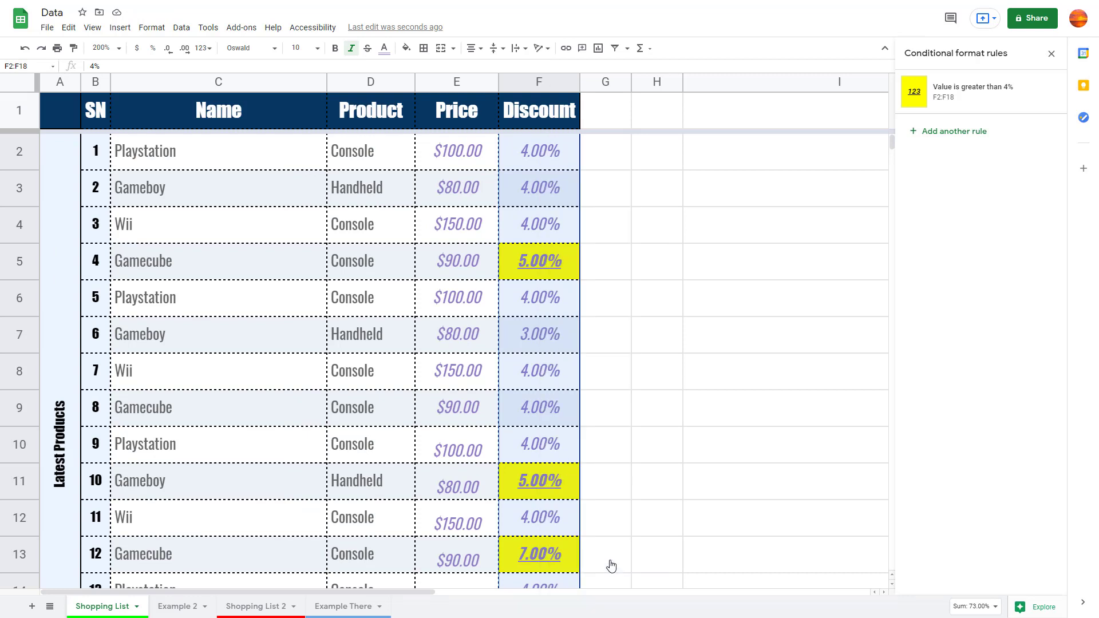
click(946, 132)
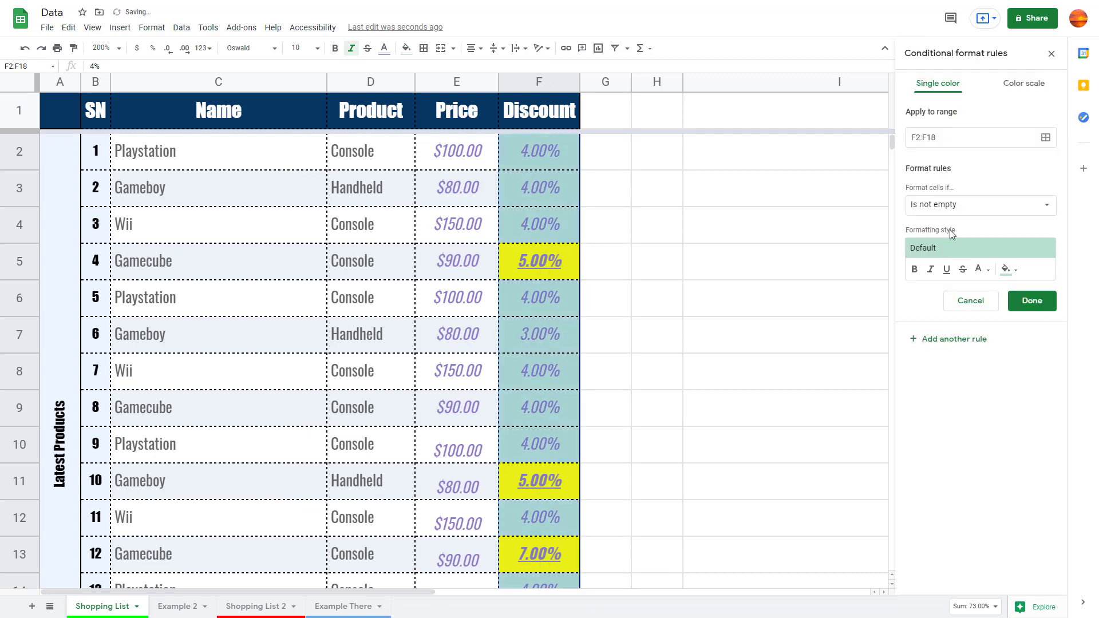
click(964, 211)
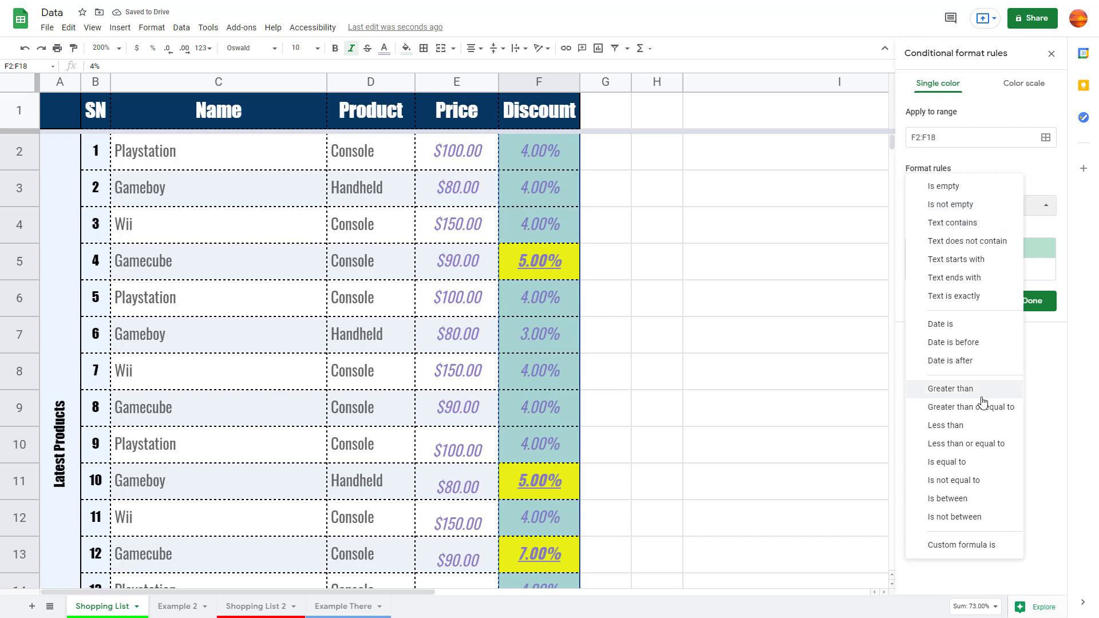
click(967, 390)
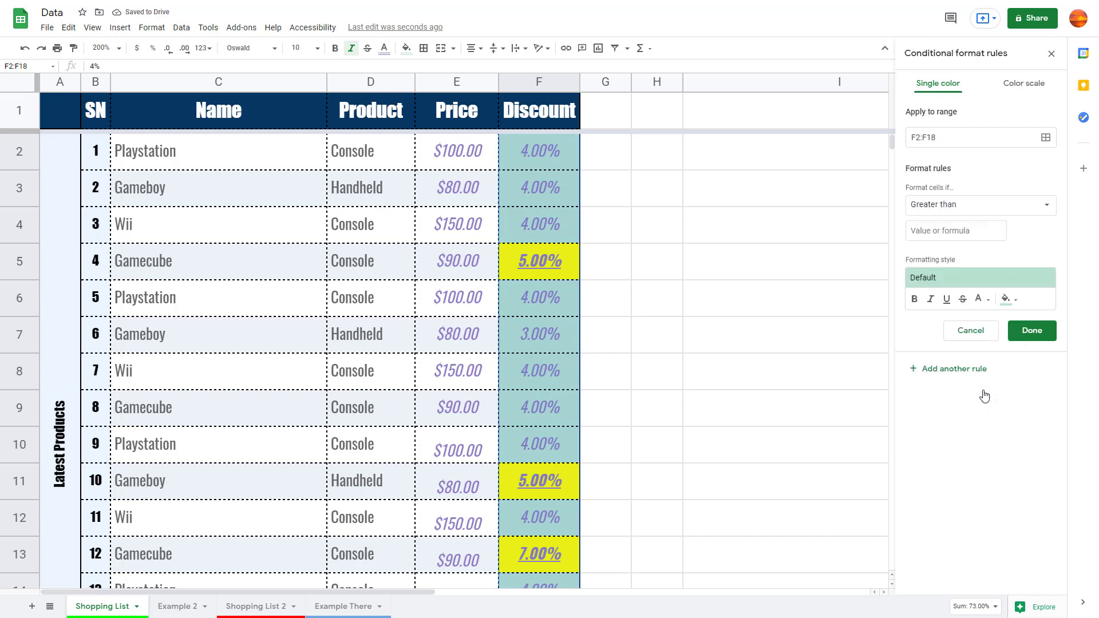
click(950, 232)
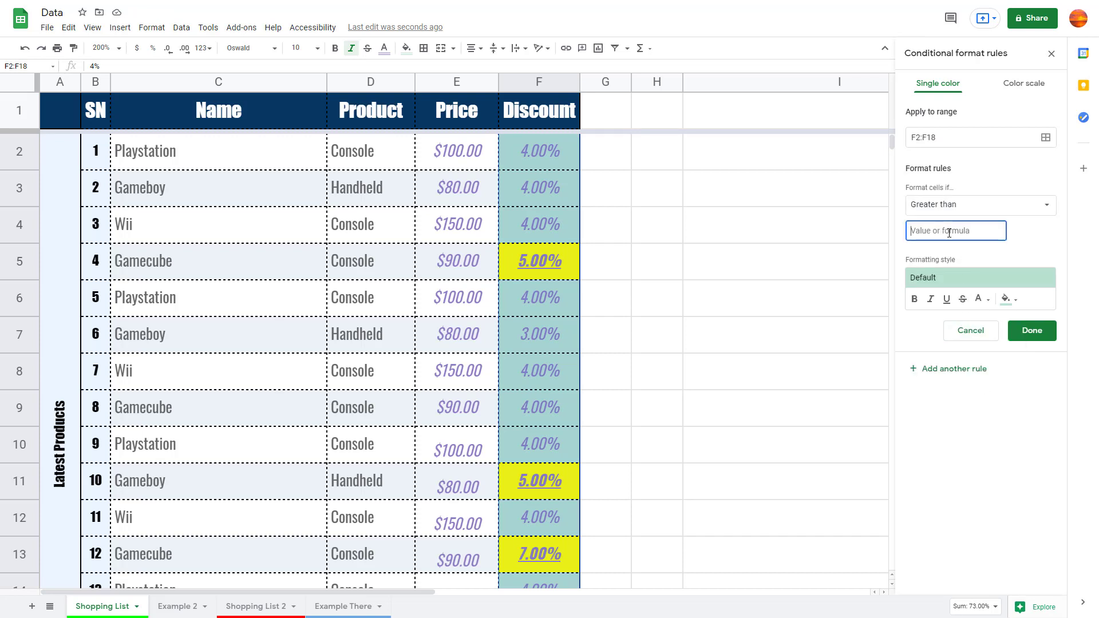
text(10)
Step: Give the greater-than-10% rule a red fill with bold white text and save the rule
click(944, 279)
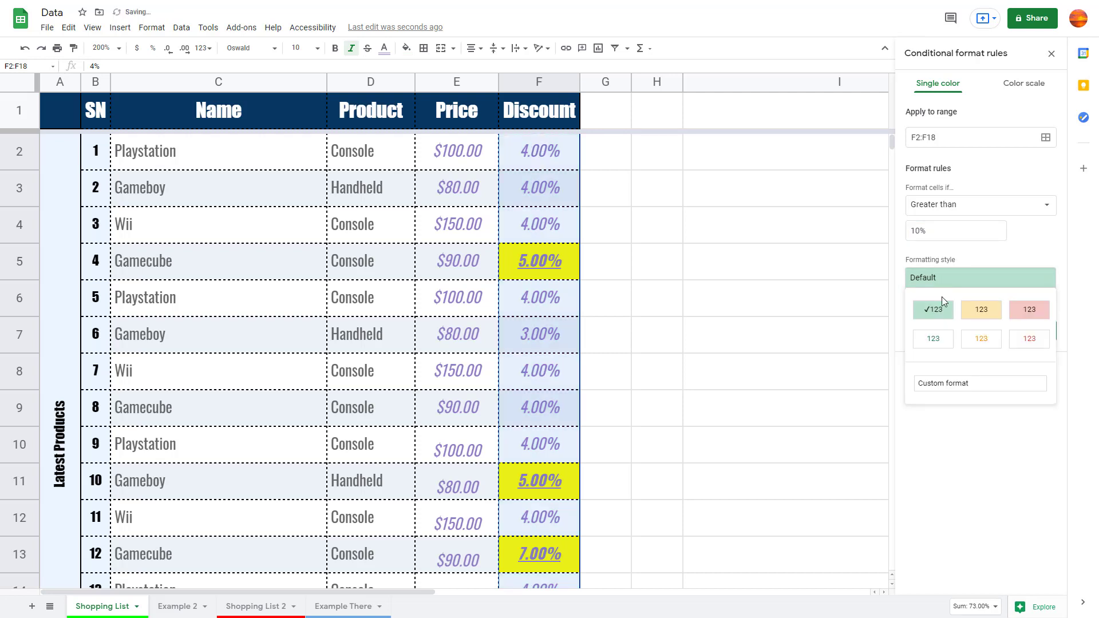
click(1030, 309)
click(1007, 299)
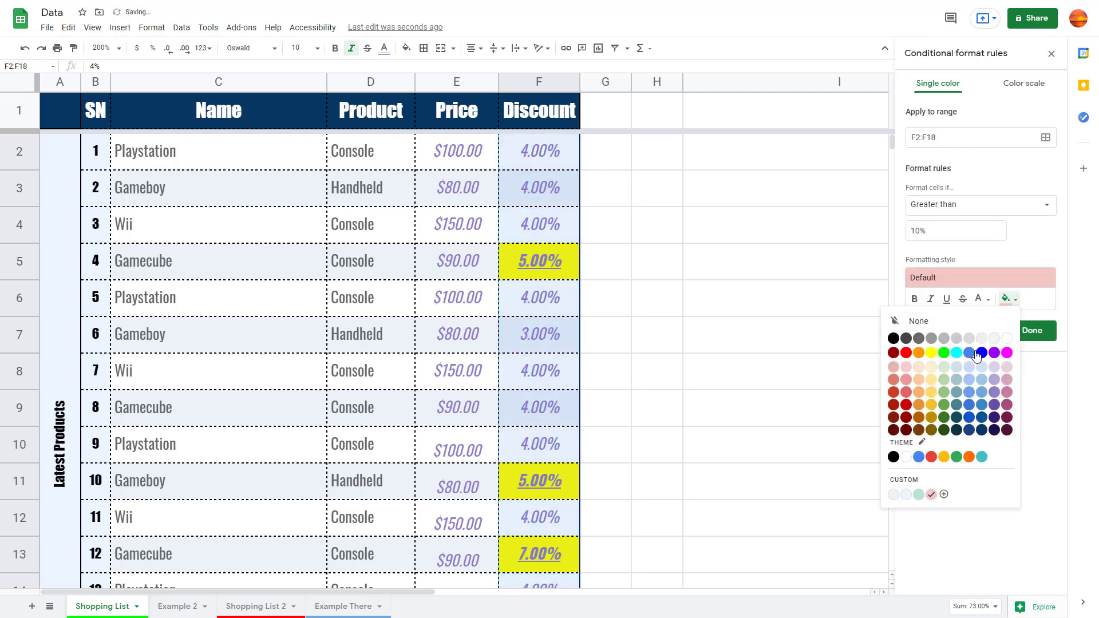
click(906, 358)
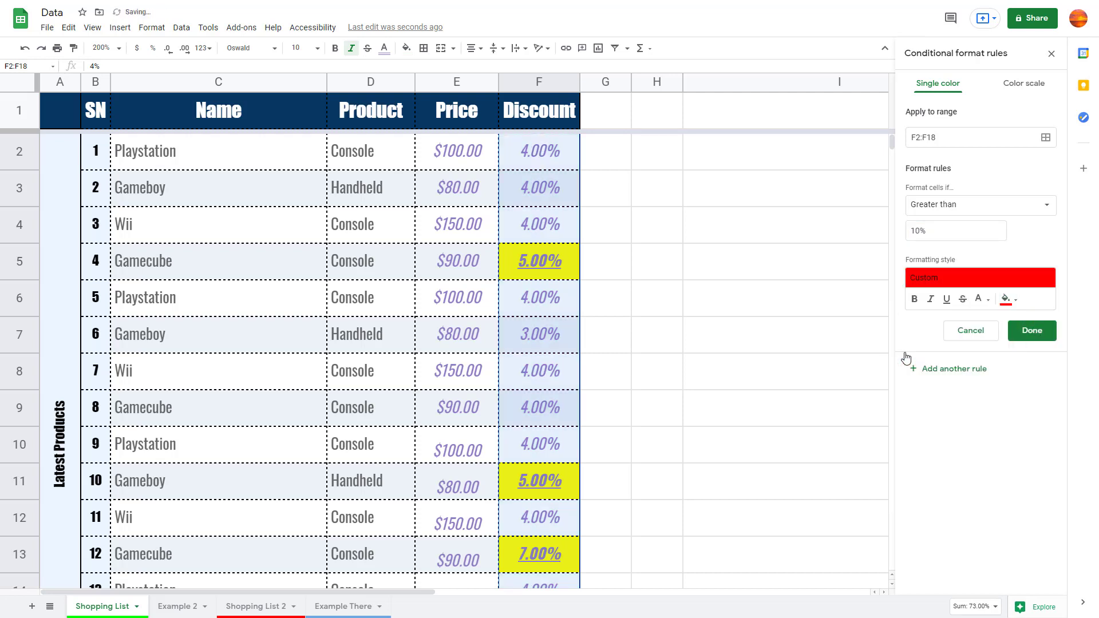
click(980, 299)
click(978, 338)
click(915, 299)
click(1047, 337)
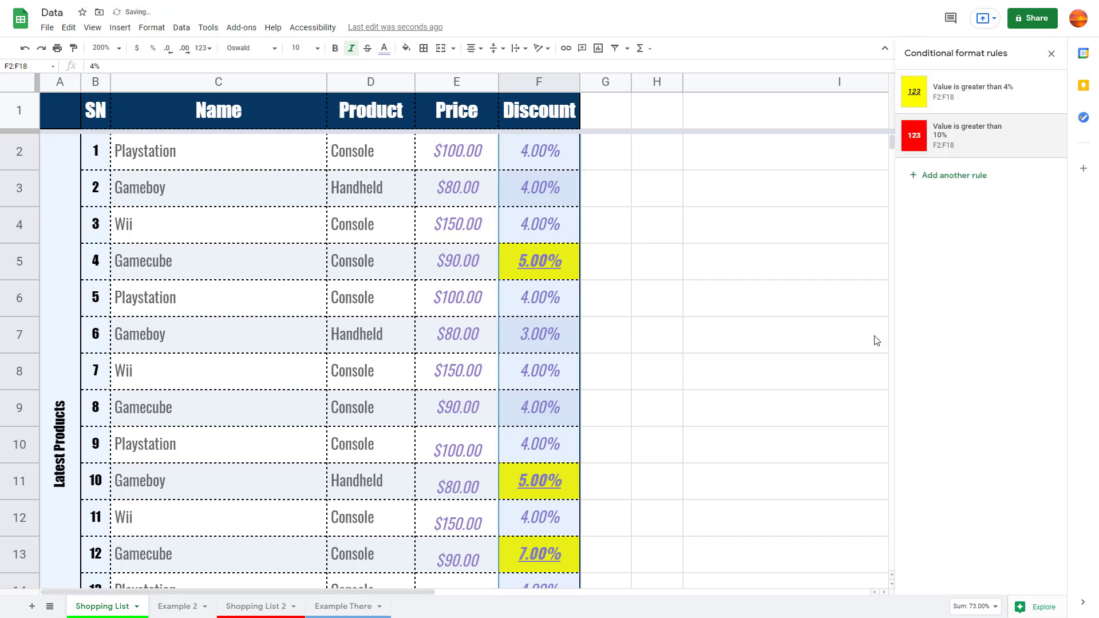
Step: Set the discount of the Gameboy numbered 6, in cell F7, to 11%
click(798, 363)
scroll(670, 363, down, 1)
scroll(670, 364, down, 4)
scroll(665, 361, up, 5)
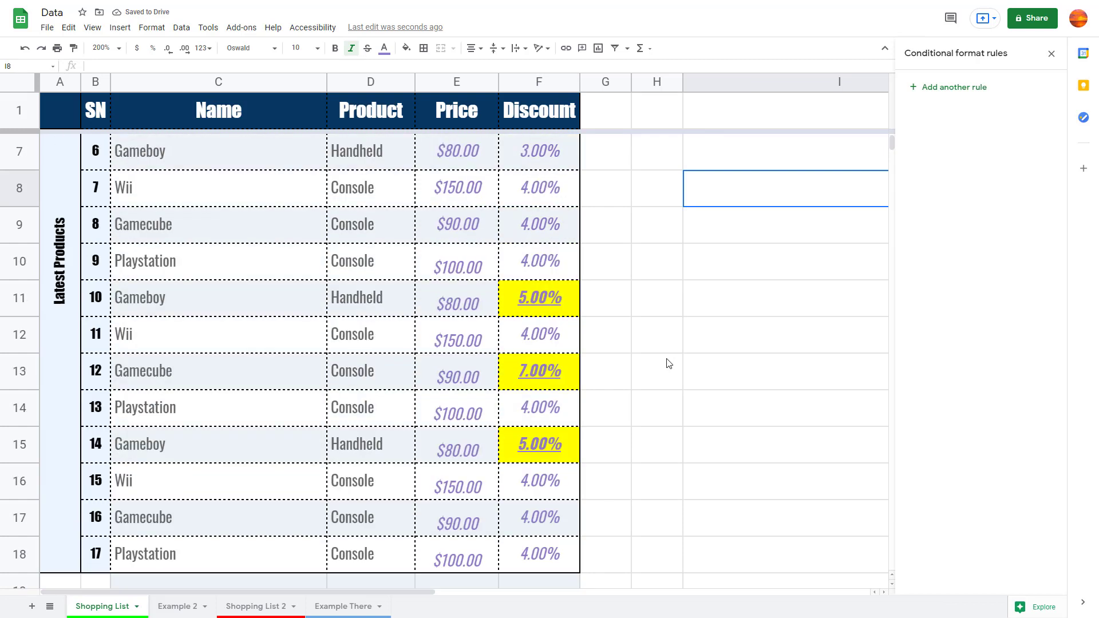
click(566, 340)
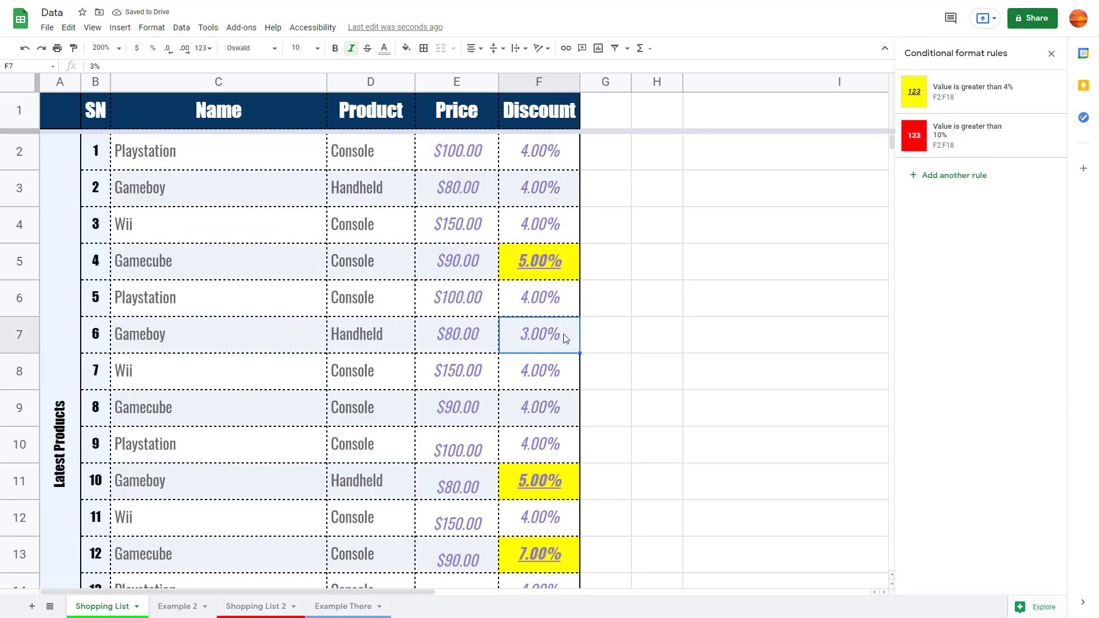
text(11%%)
key(Return)
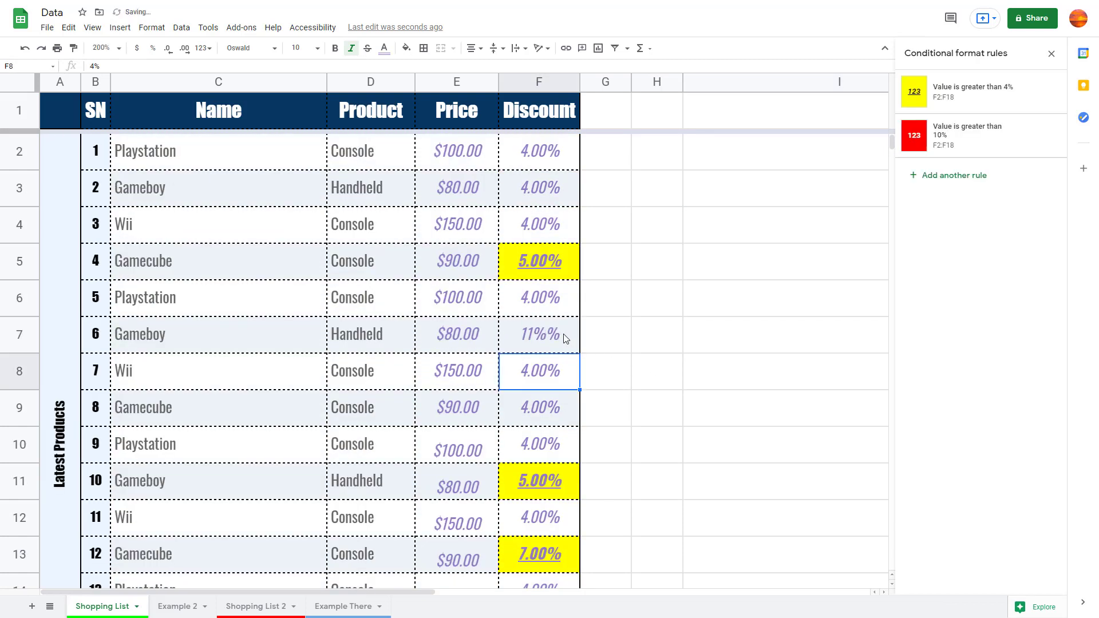
double_click(565, 336)
key(BackSpace)
key(Return)
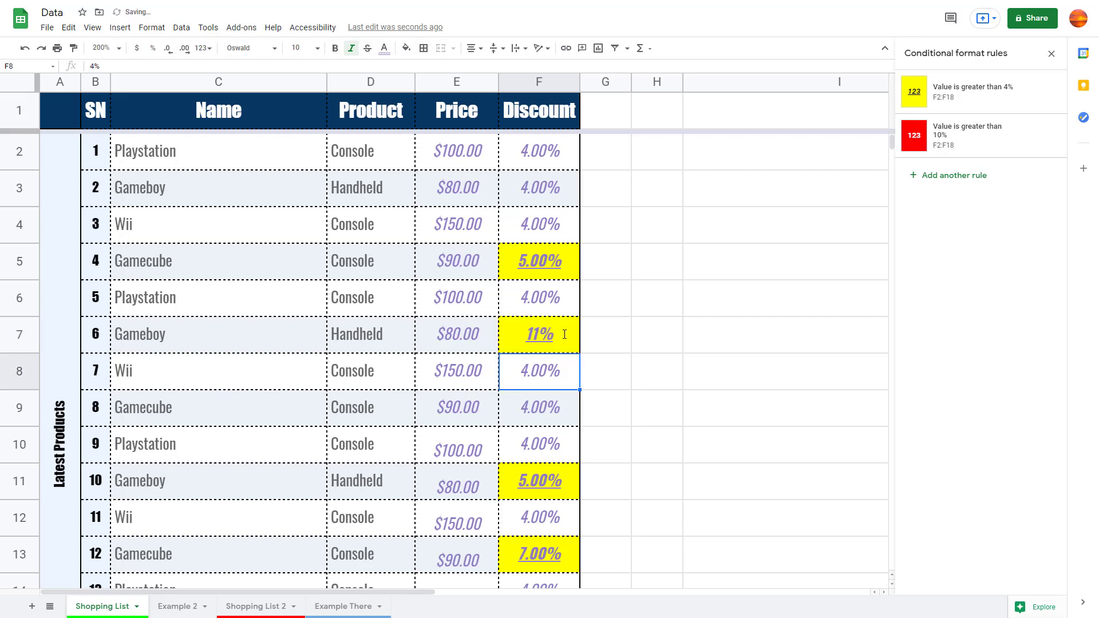
Step: Reorder the conditional formatting rules for F2:F18 so the greater-than-10% rule comes before the greater-than-4% rule
click(562, 337)
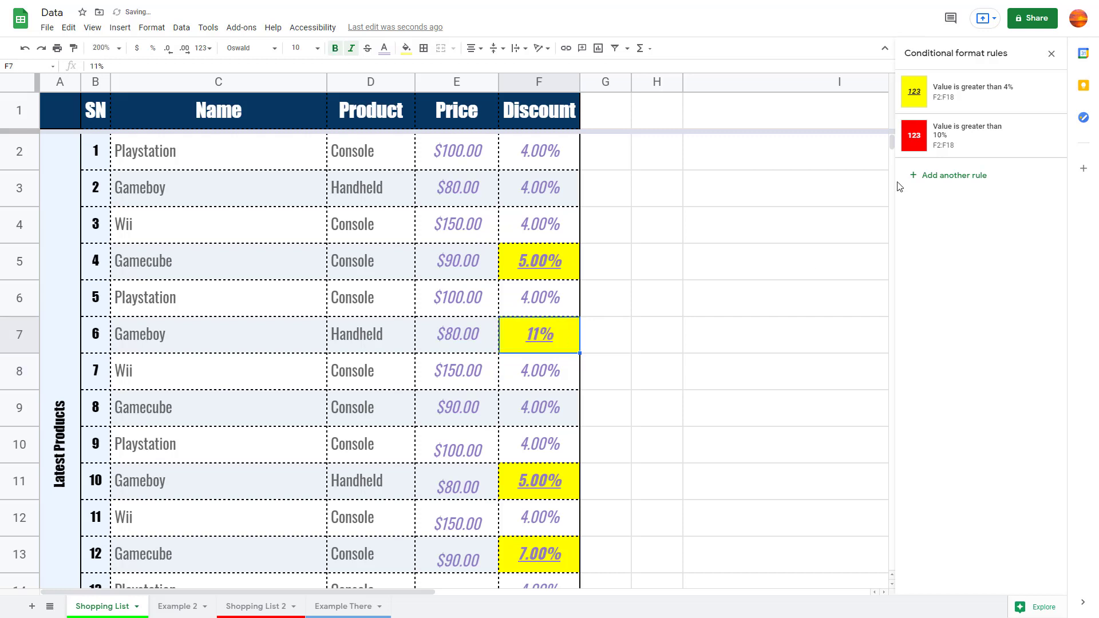
click(972, 151)
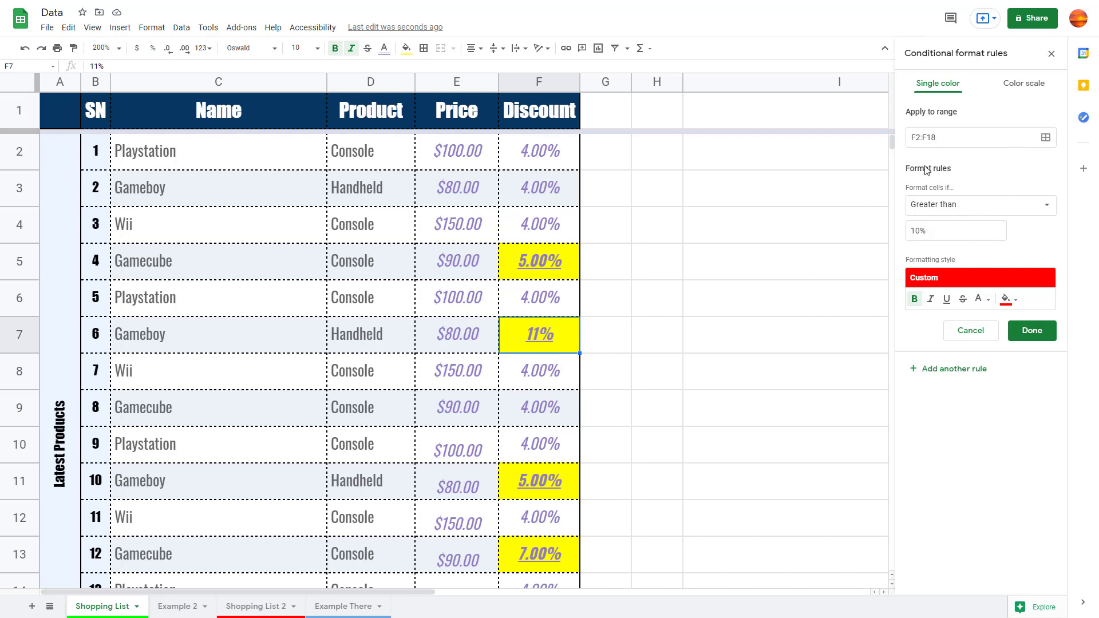
click(1031, 333)
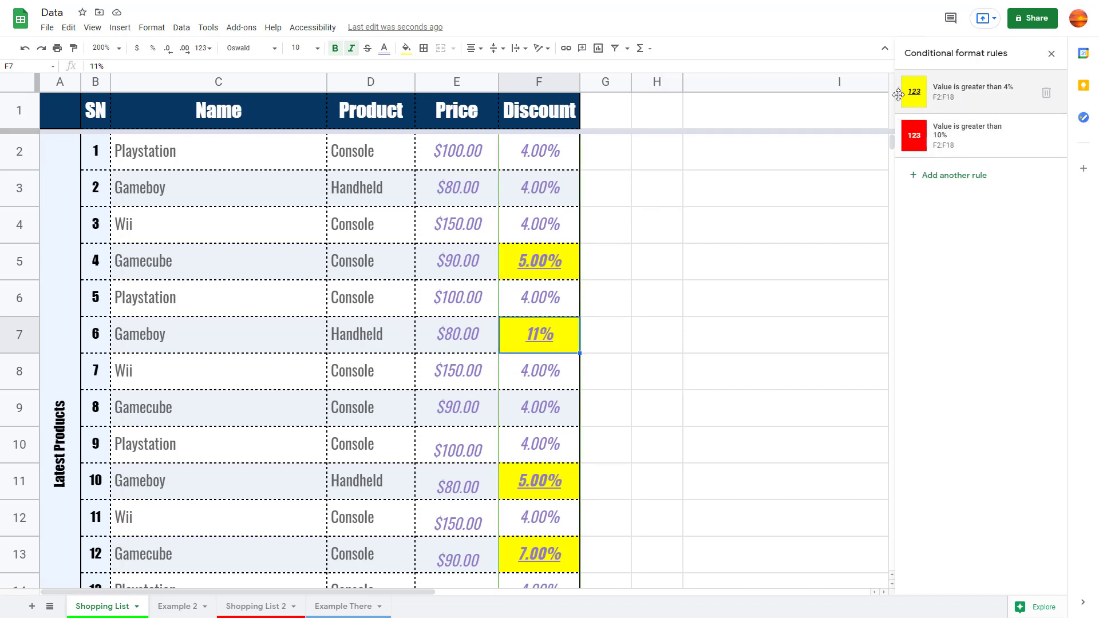
drag(898, 95, 896, 151)
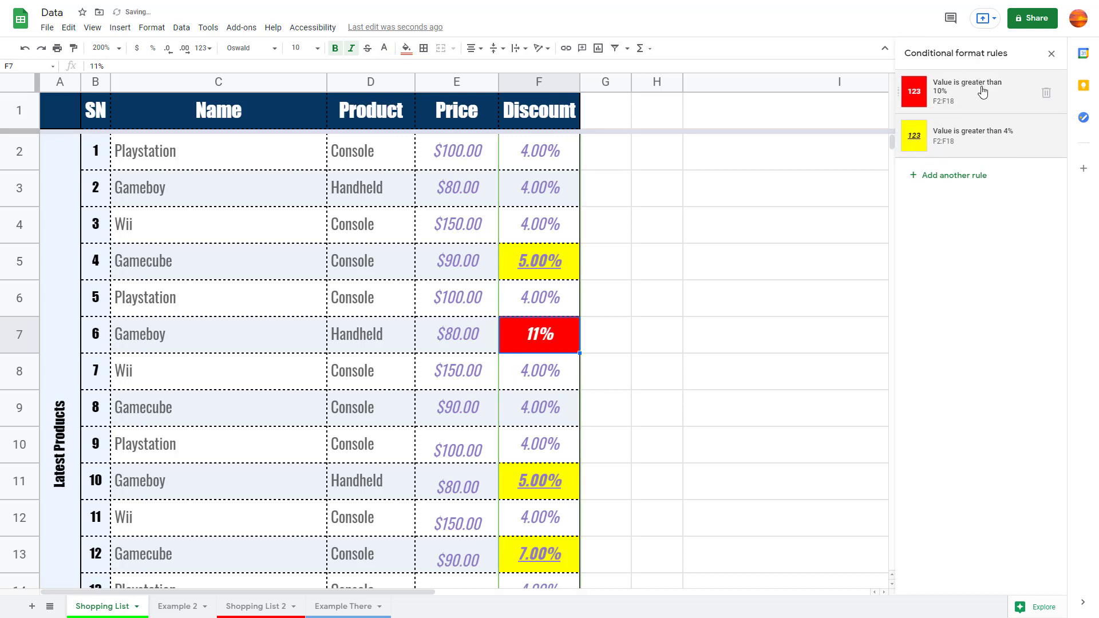
Step: Set the discount of the Gamecube numbered 16, in cell F17, to 13%
click(551, 202)
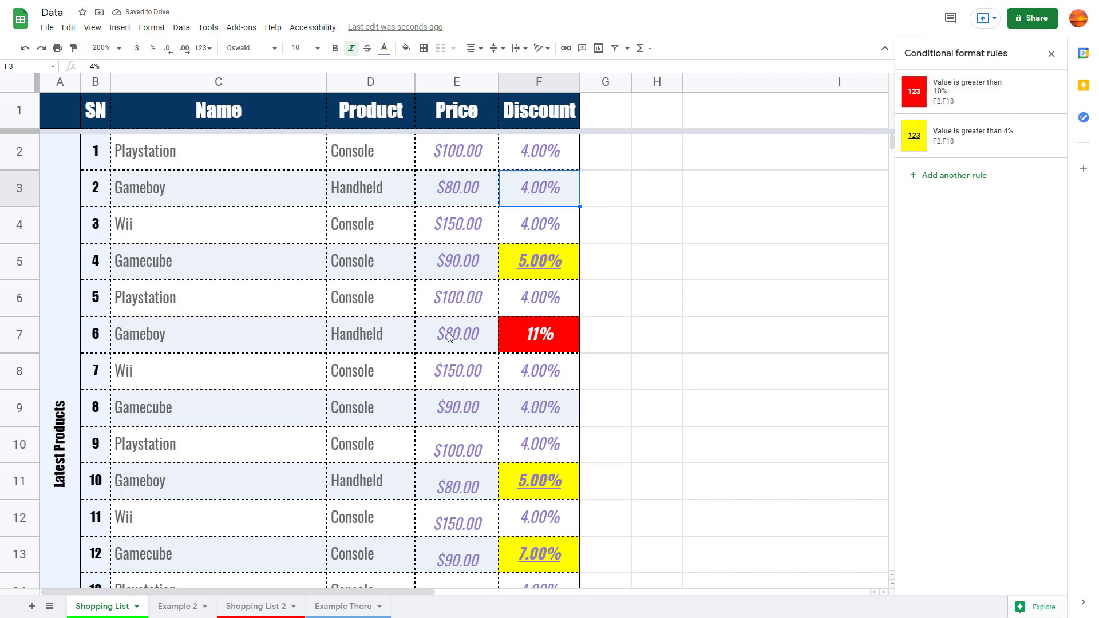
click(560, 421)
scroll(549, 447, down, 3)
click(550, 451)
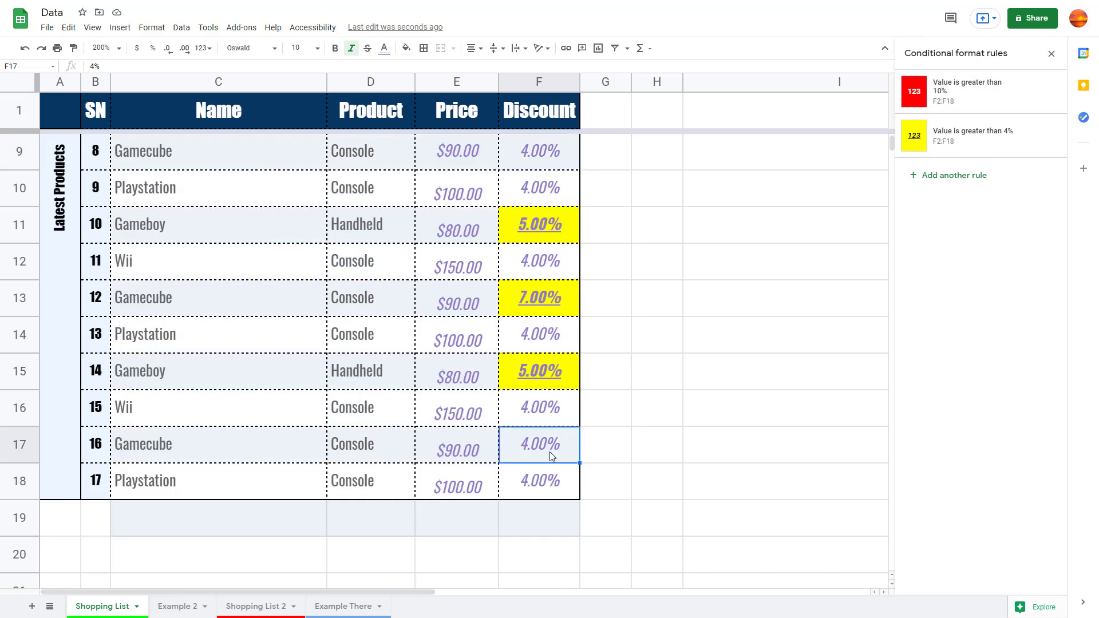
text(13%)
key(Return)
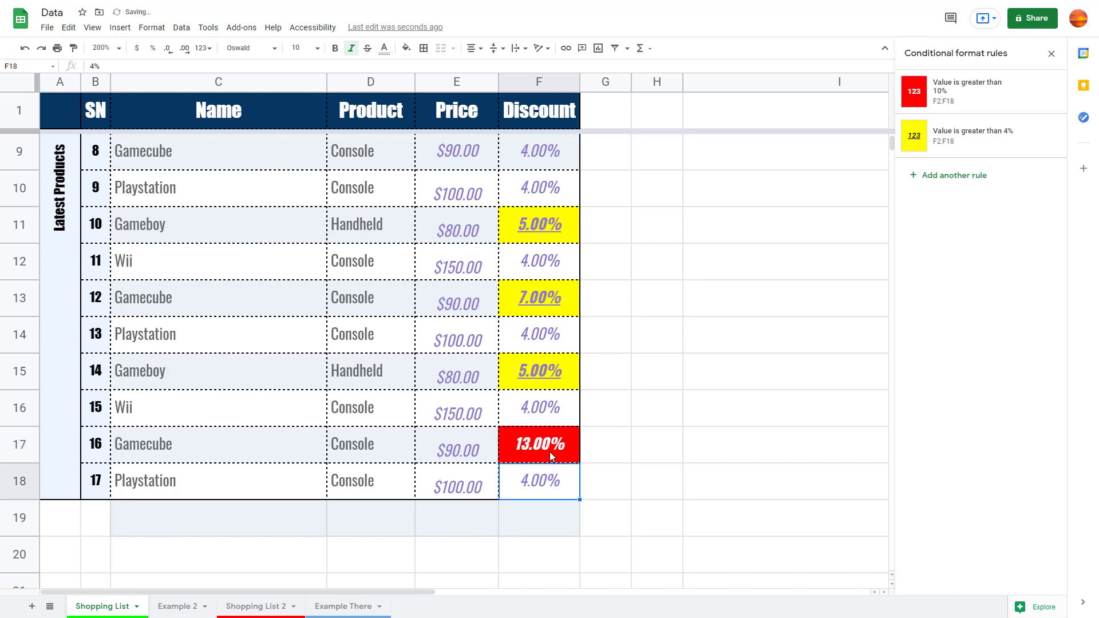
Step: Test the formatting rules by trying discounts of 5% and 10% for the Gamecube numbered 8, in cell F9
scroll(550, 435, up, 3)
click(545, 410)
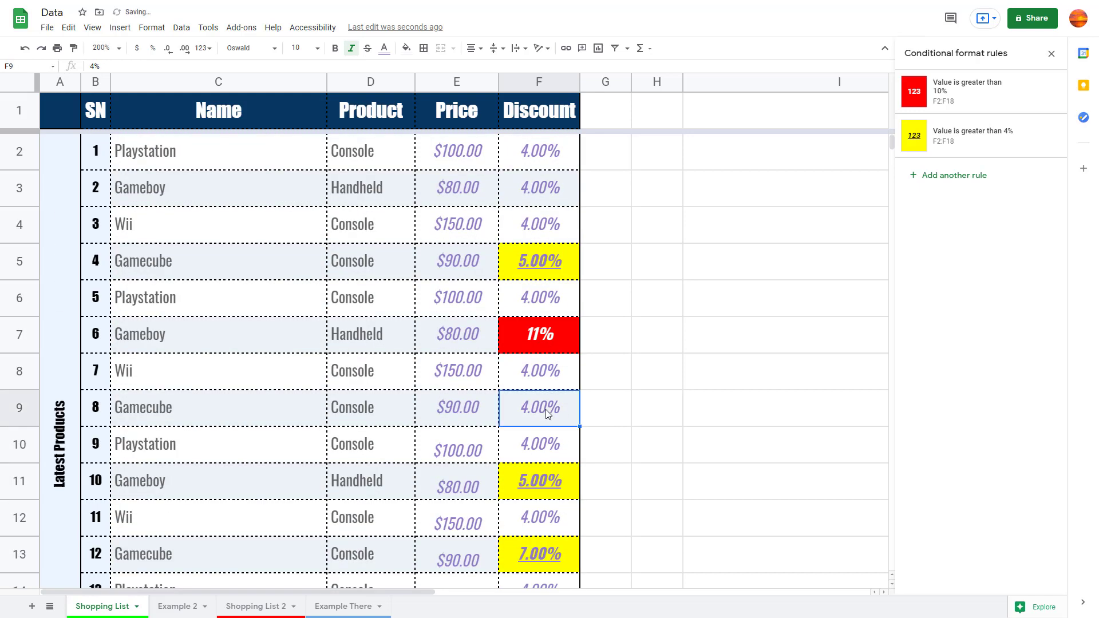
text(5%)
key(Return)
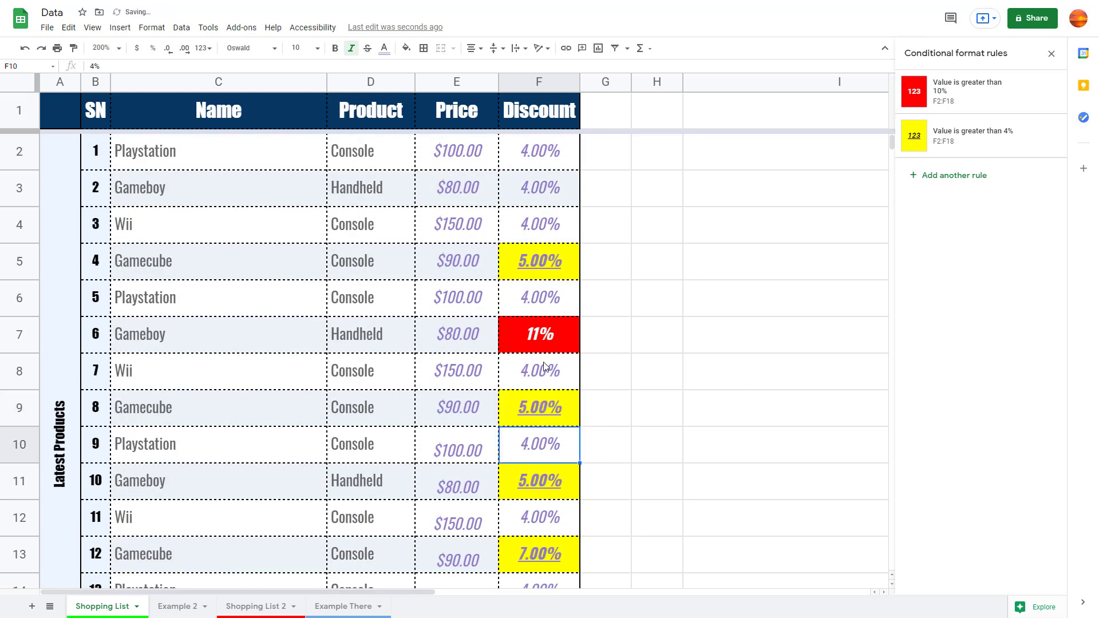
click(521, 413)
text(10%)
key(Return)
Step: Test the greater-than-10% rule by trying discounts of 11% and 11.01% in cell F9
click(522, 413)
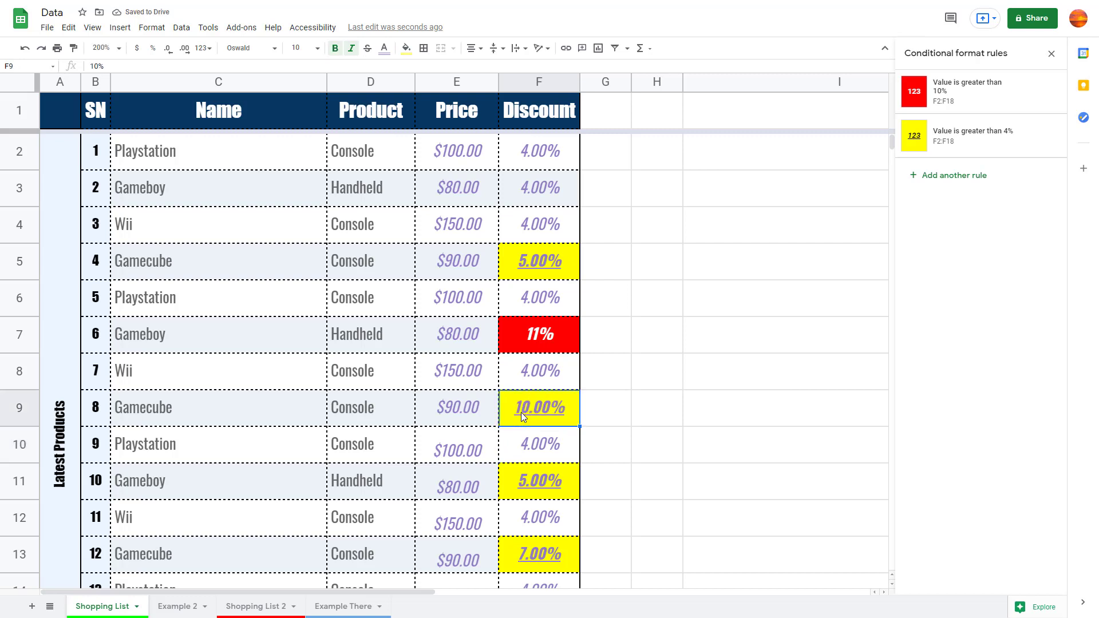
text(11%)
key(Return)
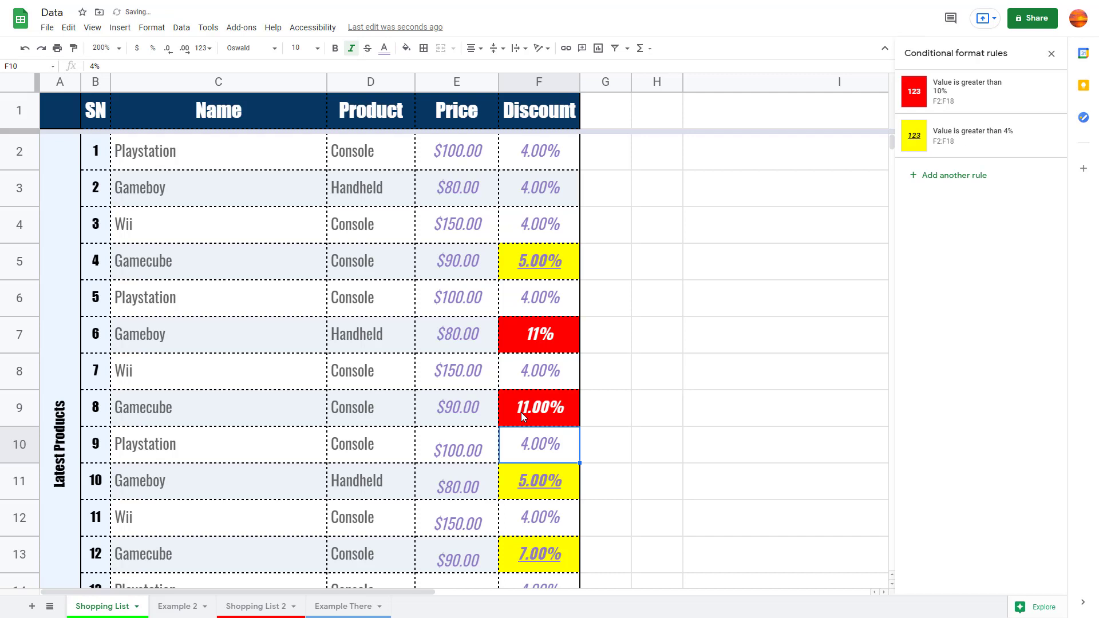
click(543, 422)
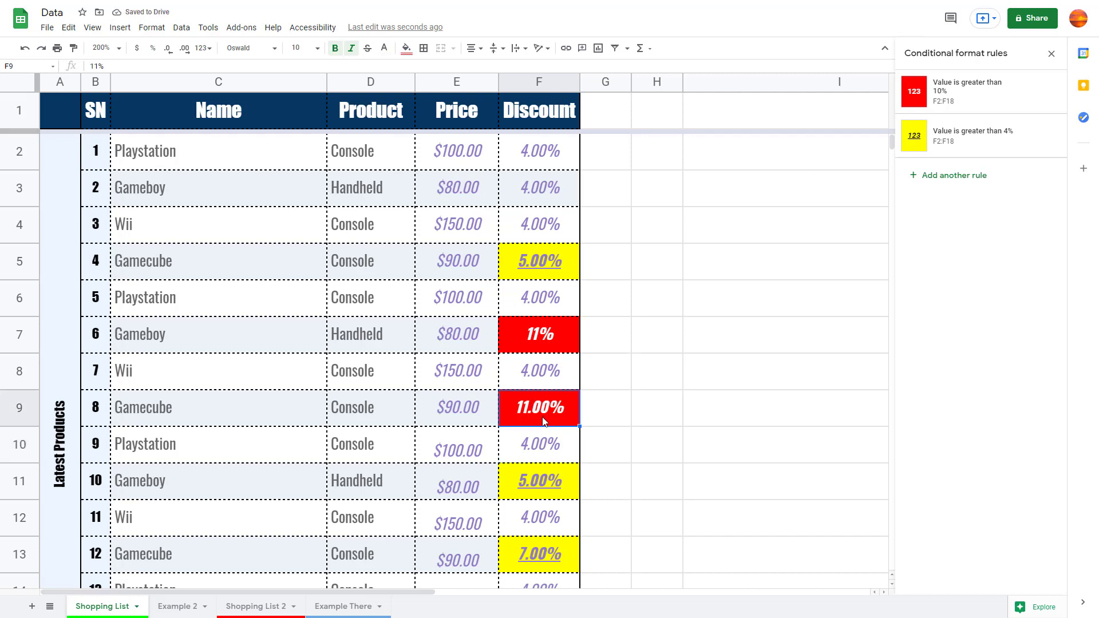
double_click(543, 422)
text(.01)
key(Return)
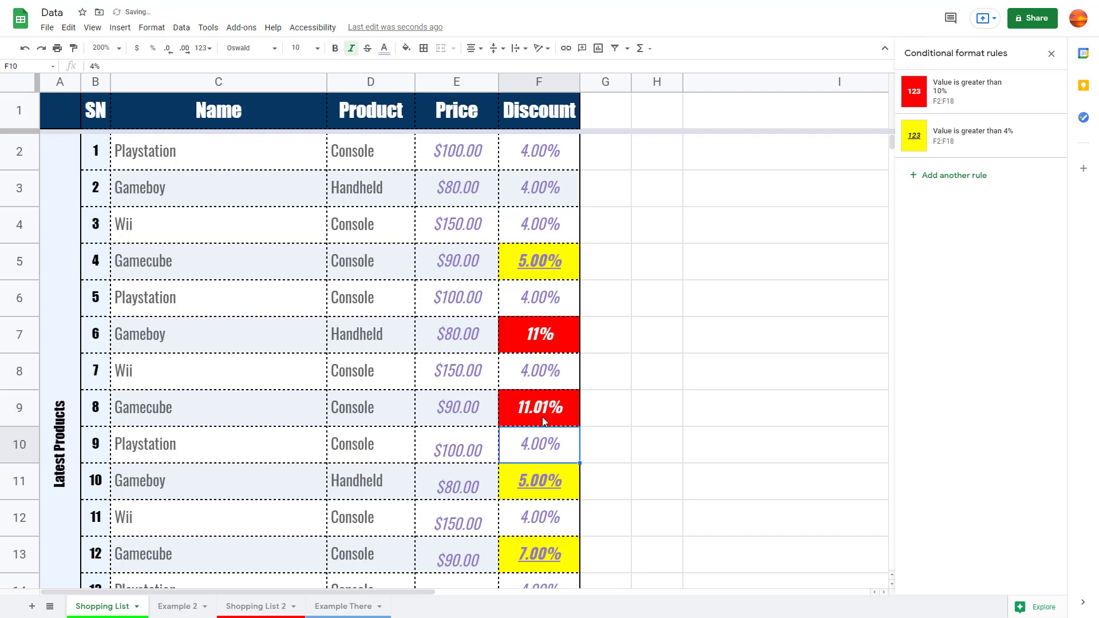
Step: Set the discount of the Gamecube numbered 8, in cell F9, to 9%
click(542, 422)
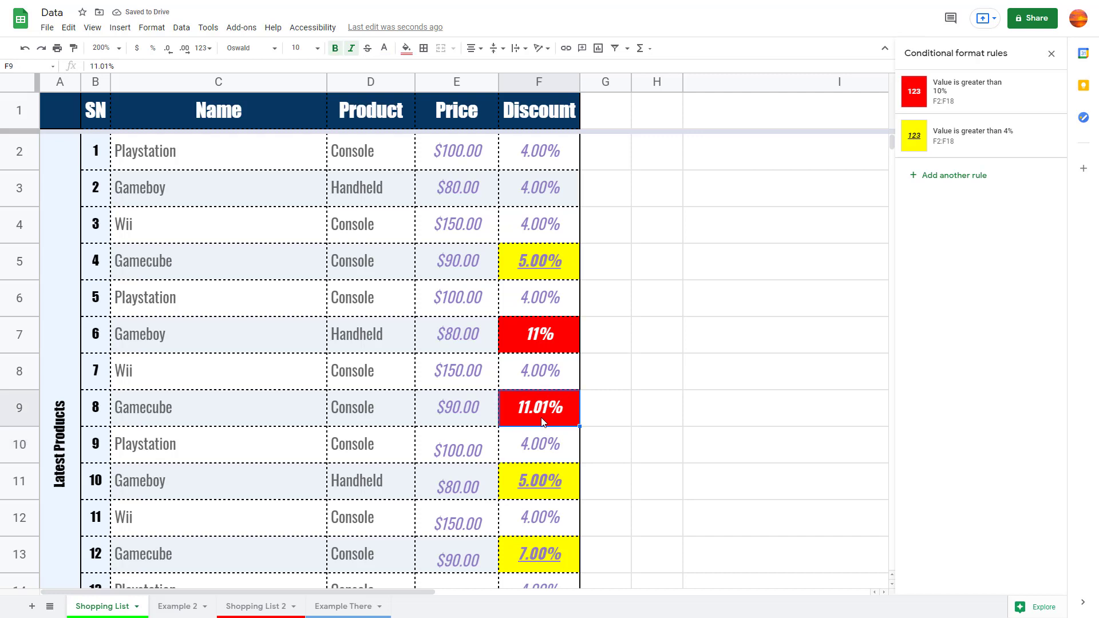
text(11%)
key(Return)
text(9%)
key(Return)
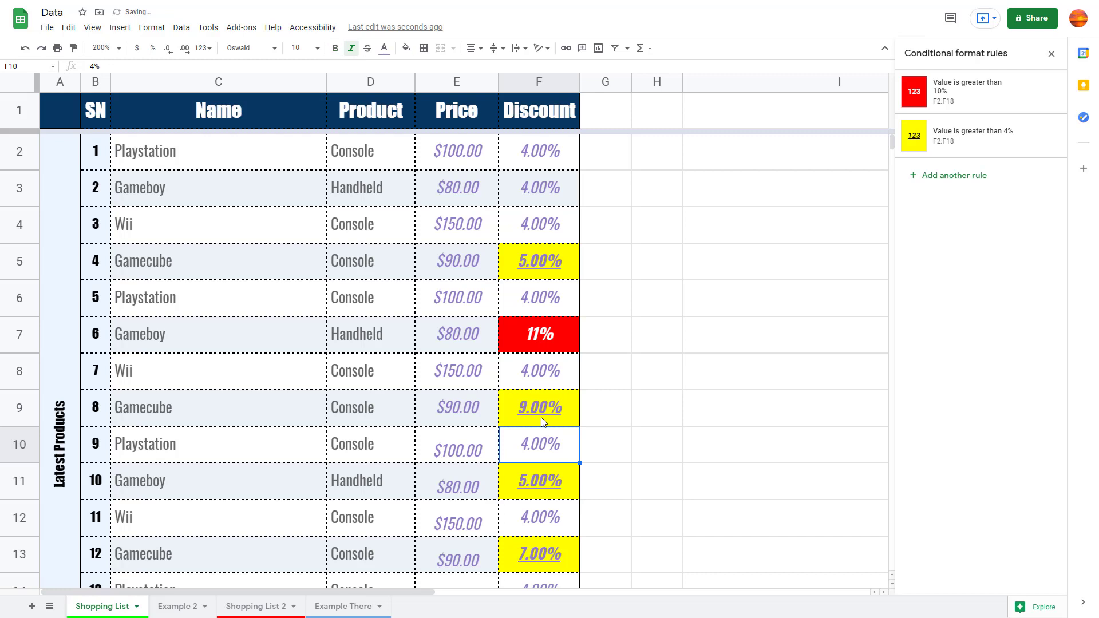